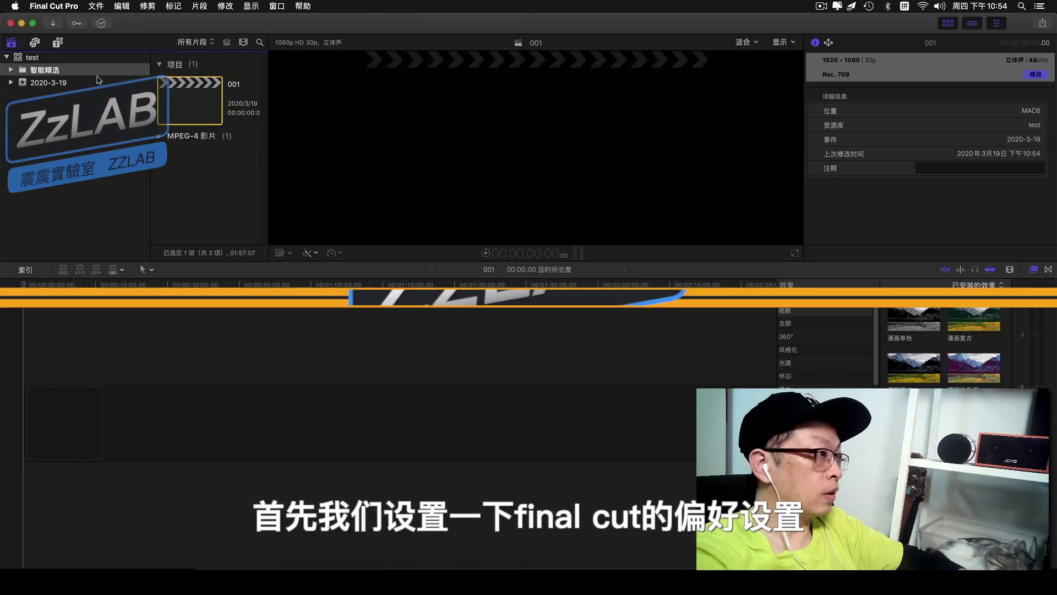
- Open Final Cut Pro Preferences and look through the Editing and Import panes
left_click(73, 7)
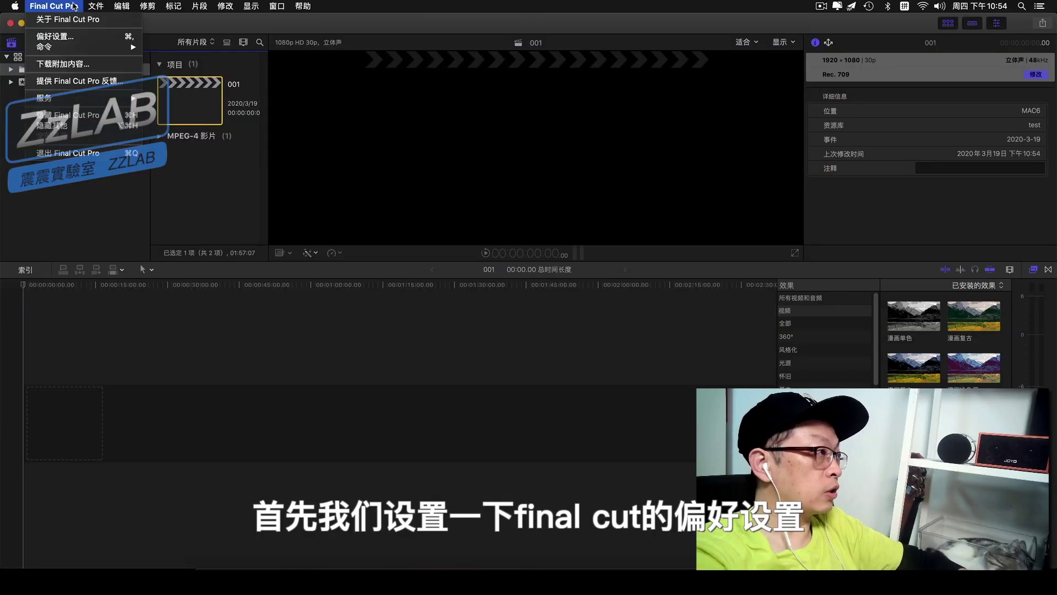
left_click(65, 38)
left_click(420, 119)
left_click(462, 121)
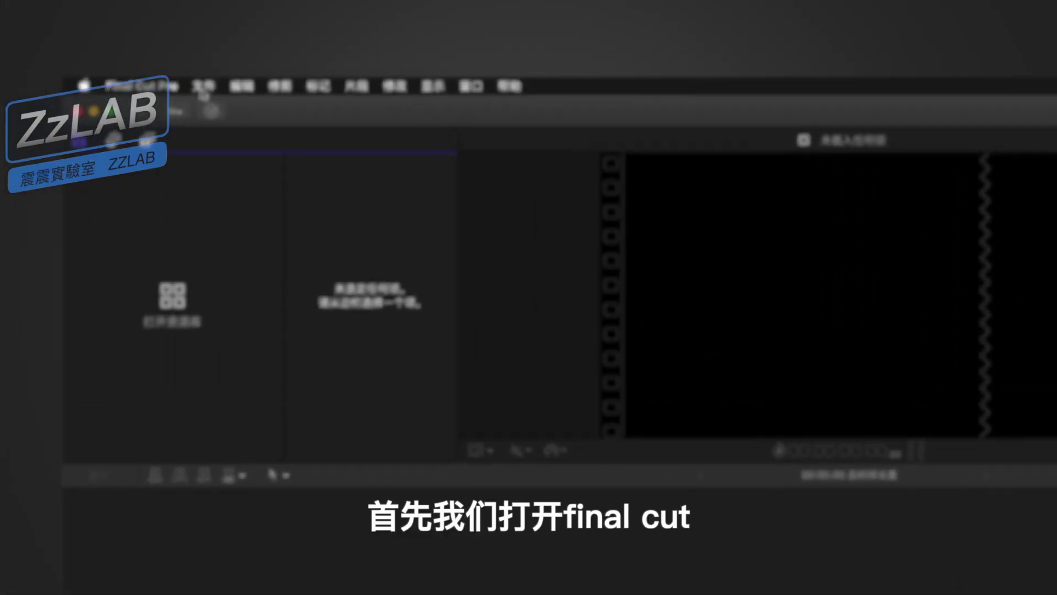
- Create a new library from File > New > Library and save it as test1
left_click(95, 9)
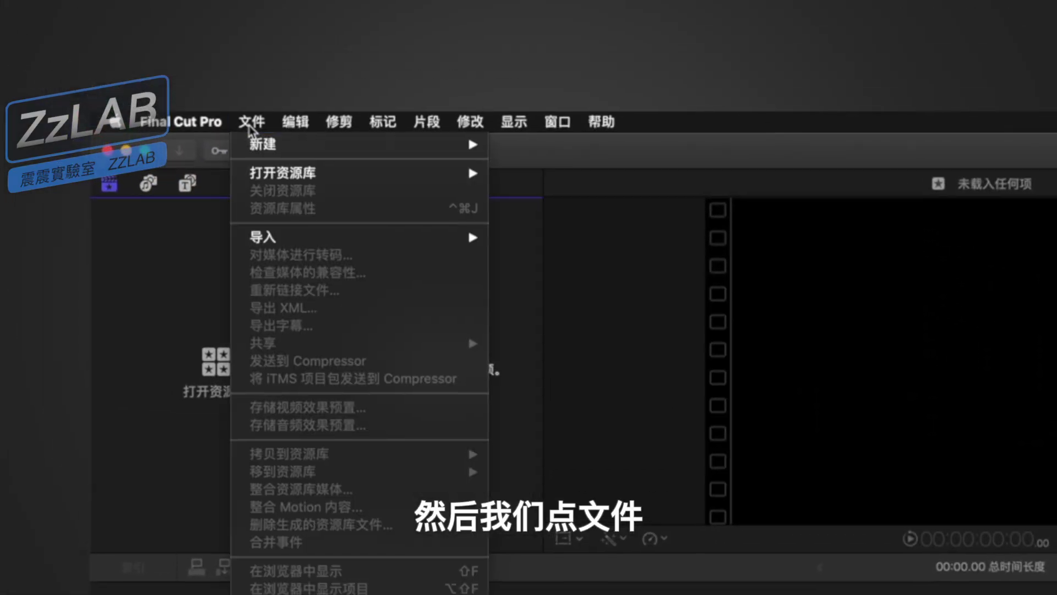
mouse_move(474, 148)
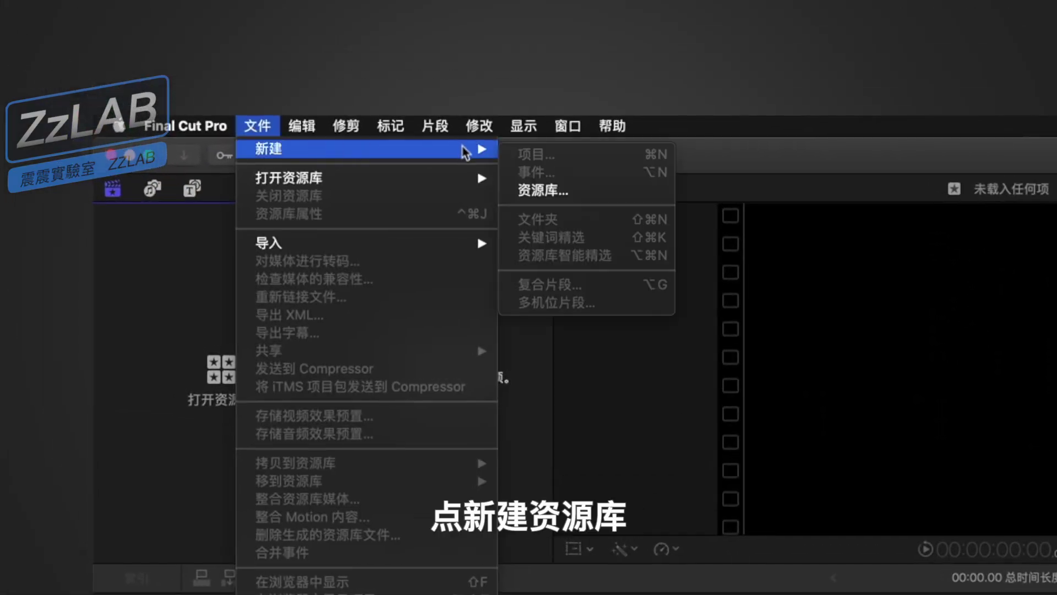
left_click(545, 191)
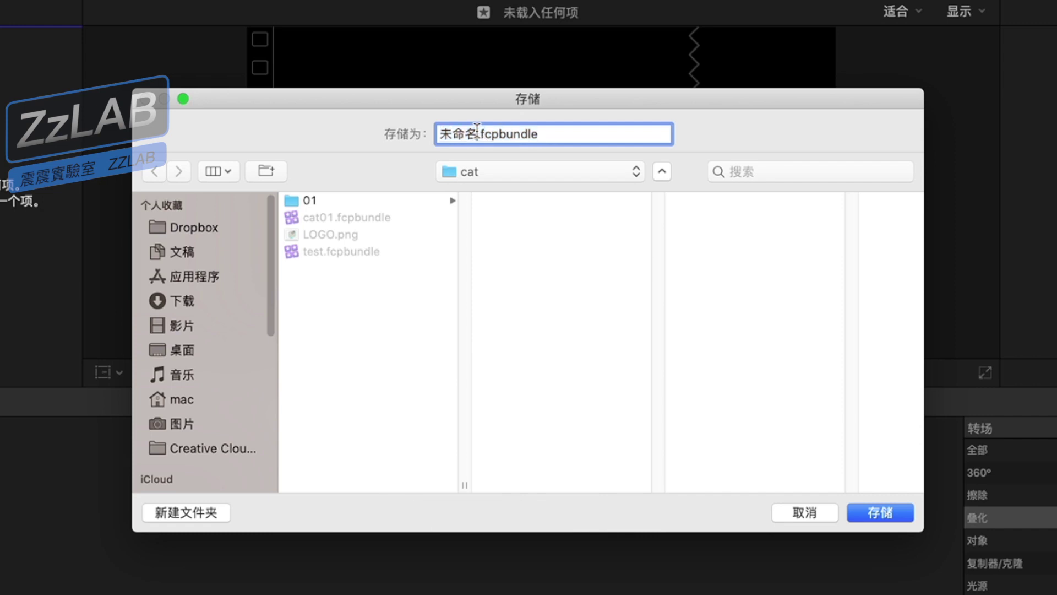
type("test")
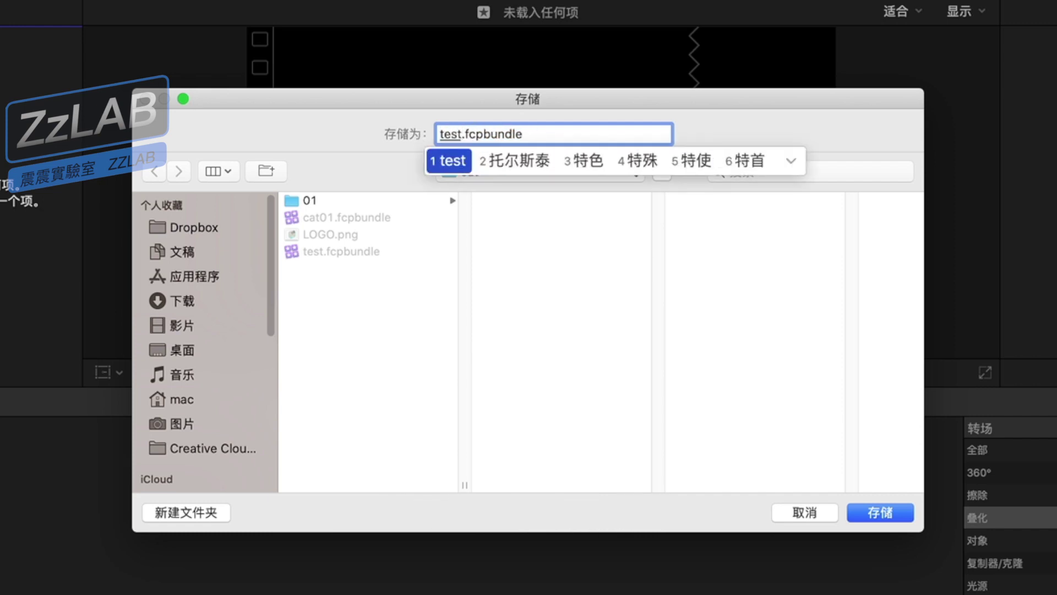
key("Return")
key("Return")
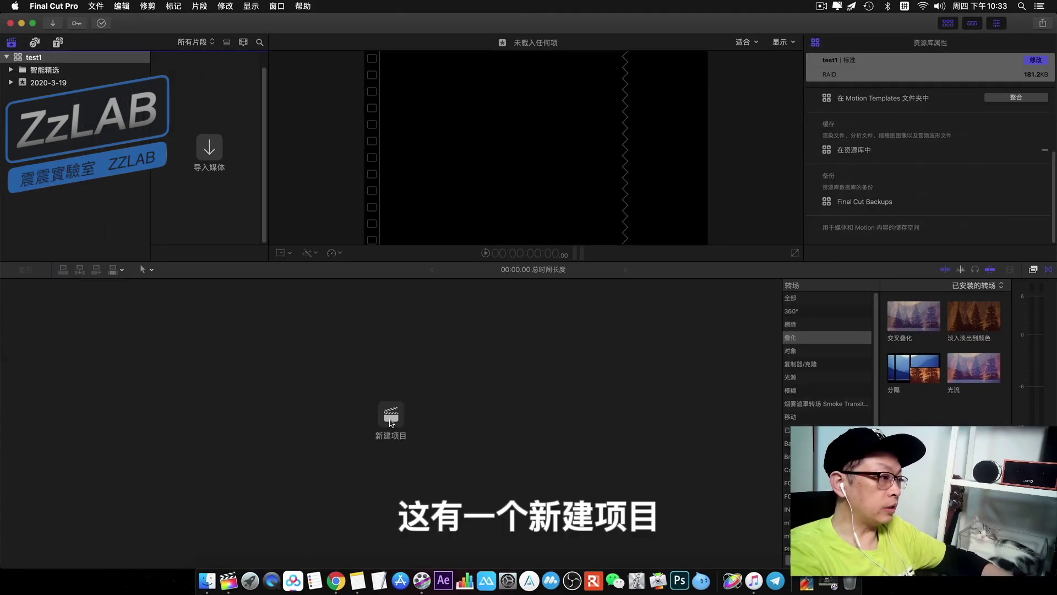
- Make project 001 and drag C0139.MP4 from Finder onto its timeline
left_click(391, 420)
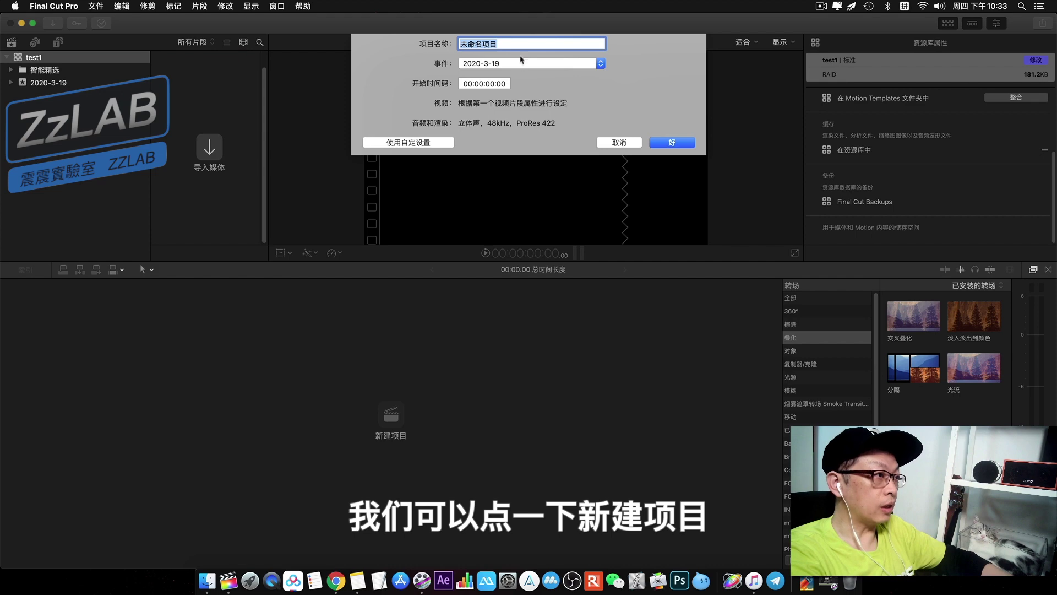
type("001")
key("Return")
left_click(205, 579)
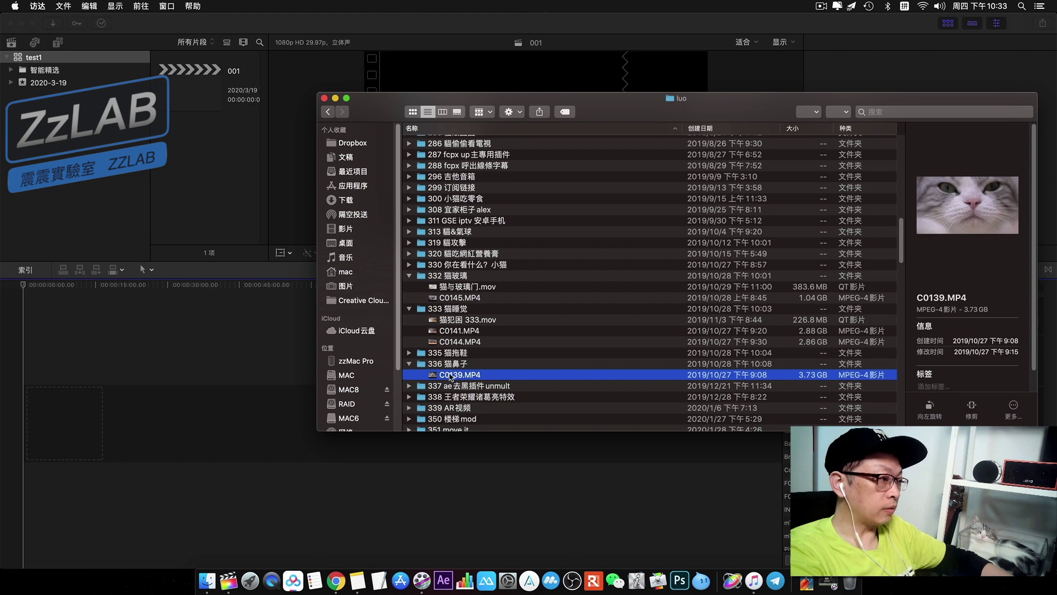
left_click_drag(151, 412, 152, 413)
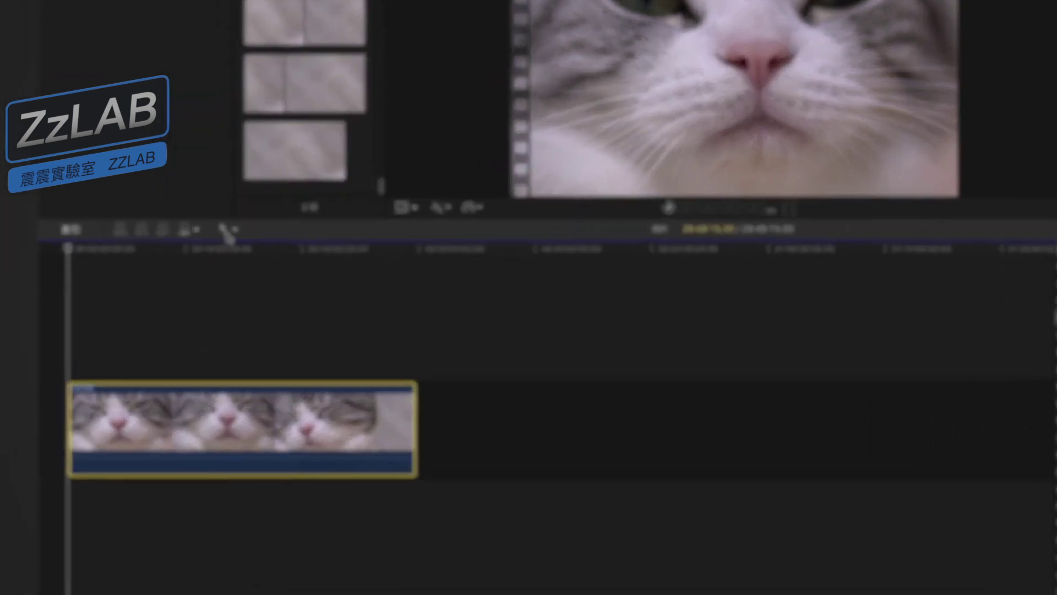
- Cut the C0139 clip at four points with the Blade tool
left_click(150, 269)
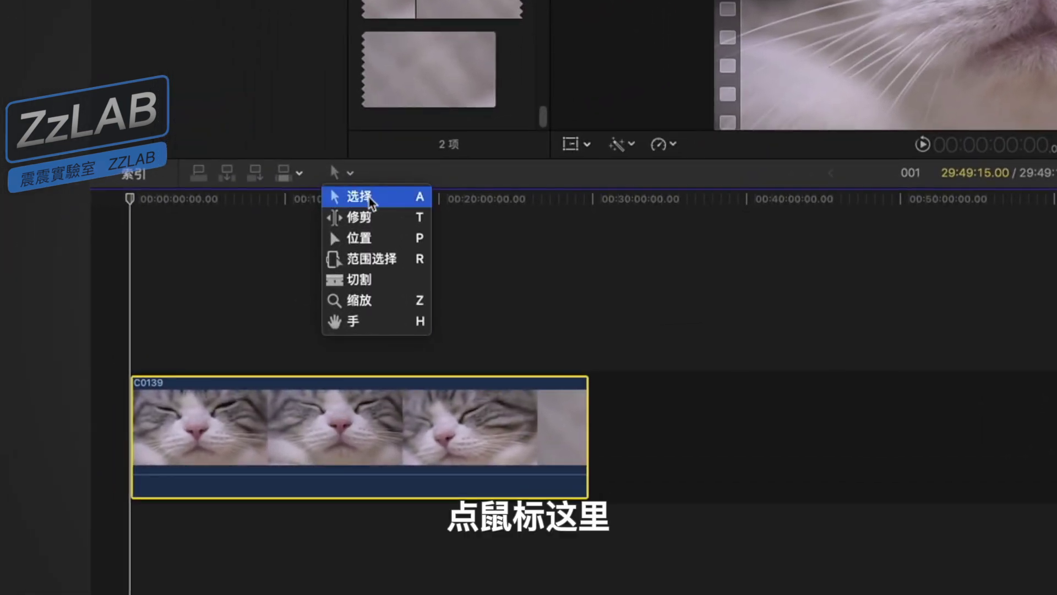
left_click(364, 279)
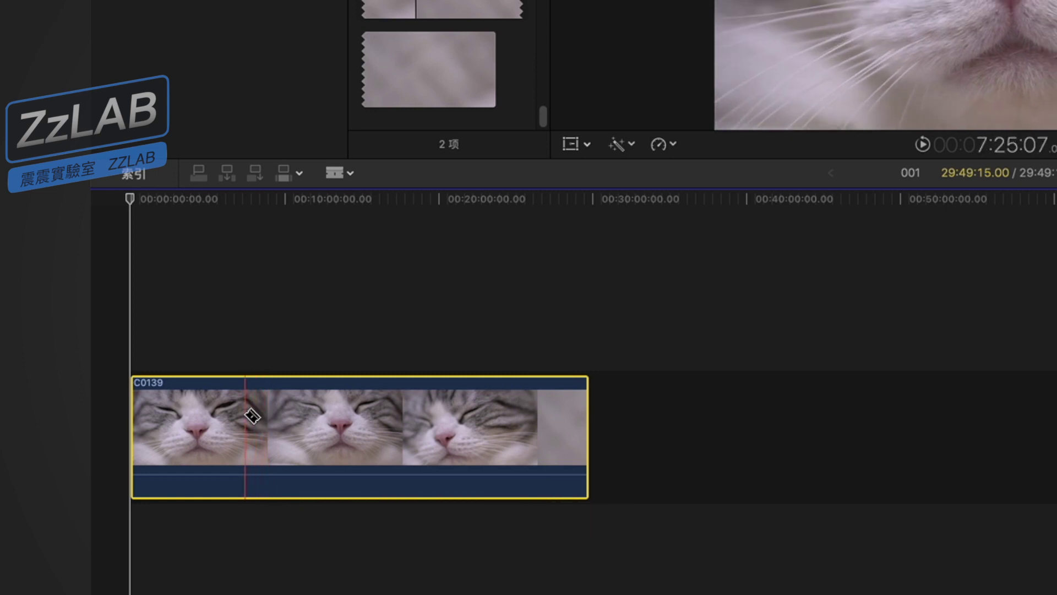
left_click(246, 417)
left_click(306, 421)
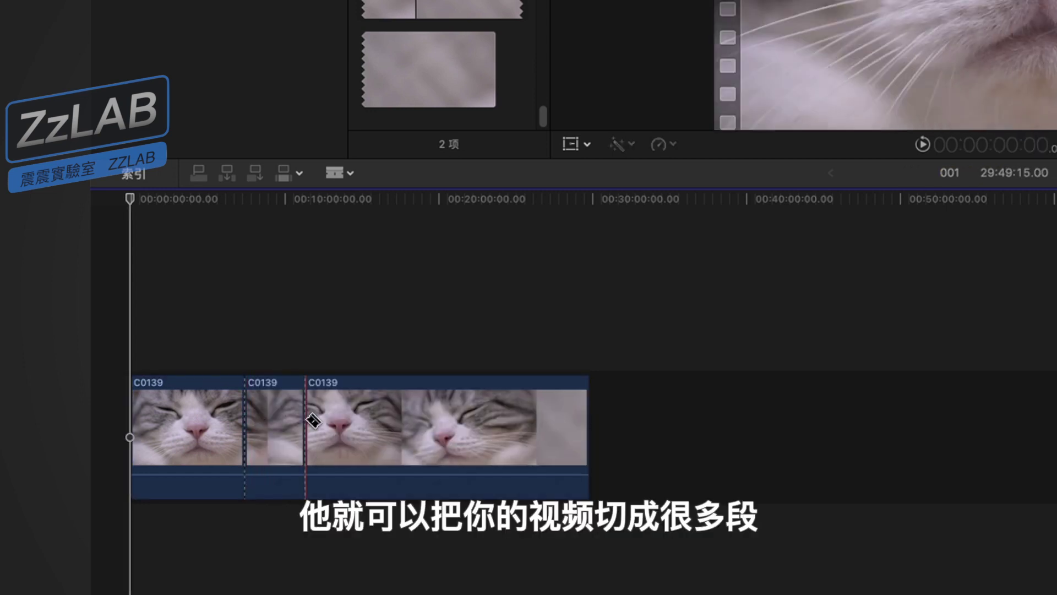
left_click(404, 421)
left_click(471, 421)
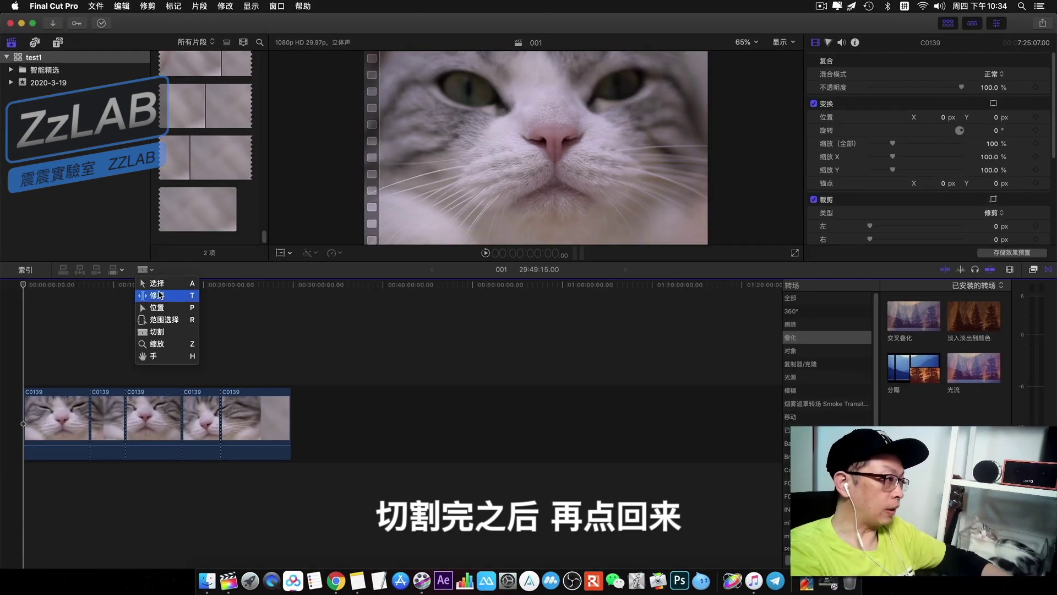
- Delete the two unwanted C0139 segments and trim the remaining edit point
left_click(160, 284)
left_click(104, 408)
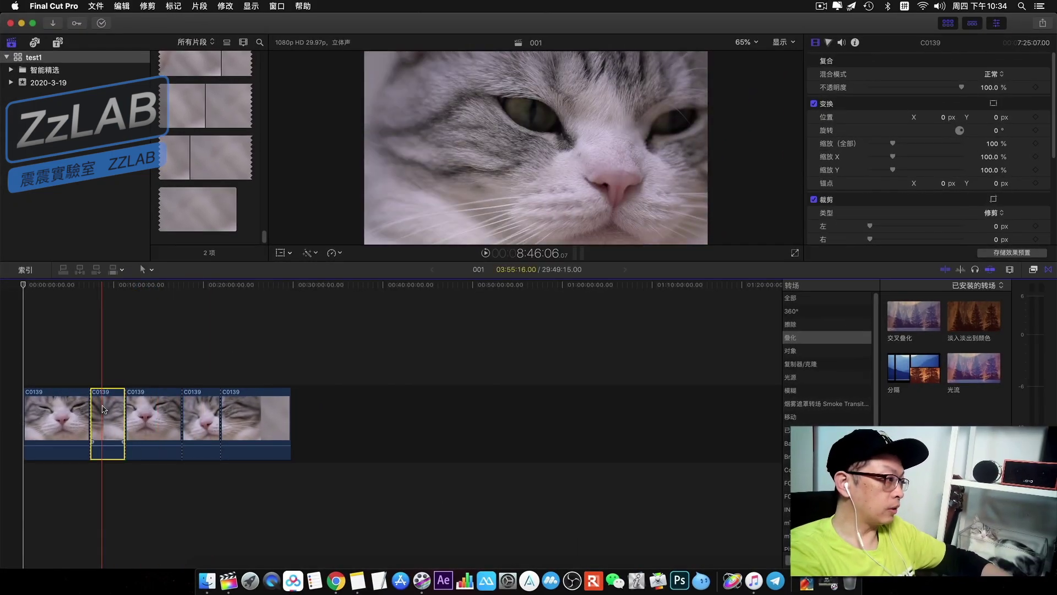
key("Delete")
left_click(165, 413)
key("Delete")
key("super+4")
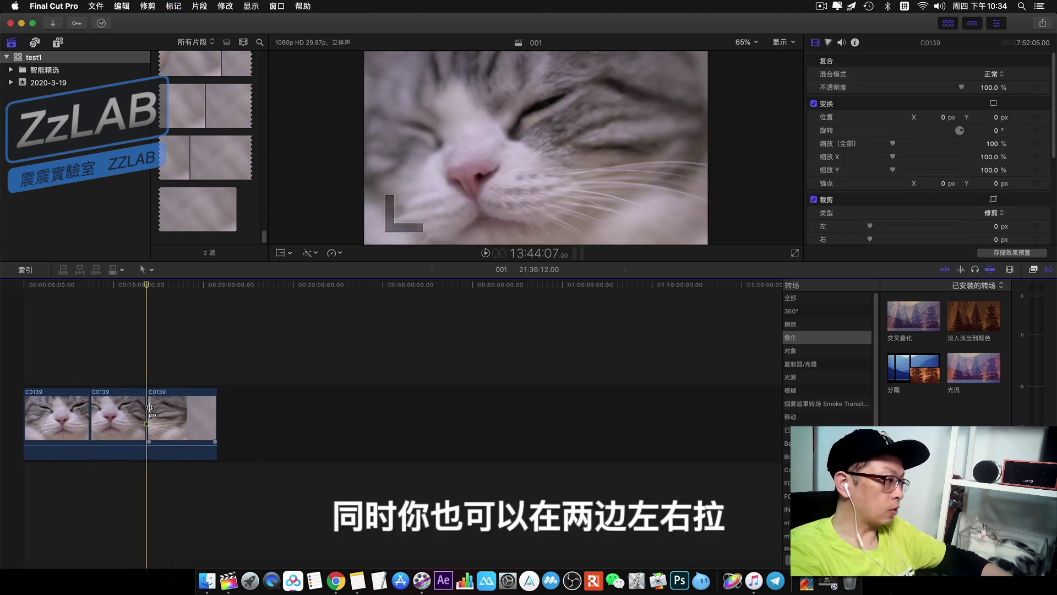
left_click_drag(157, 408, 97, 405)
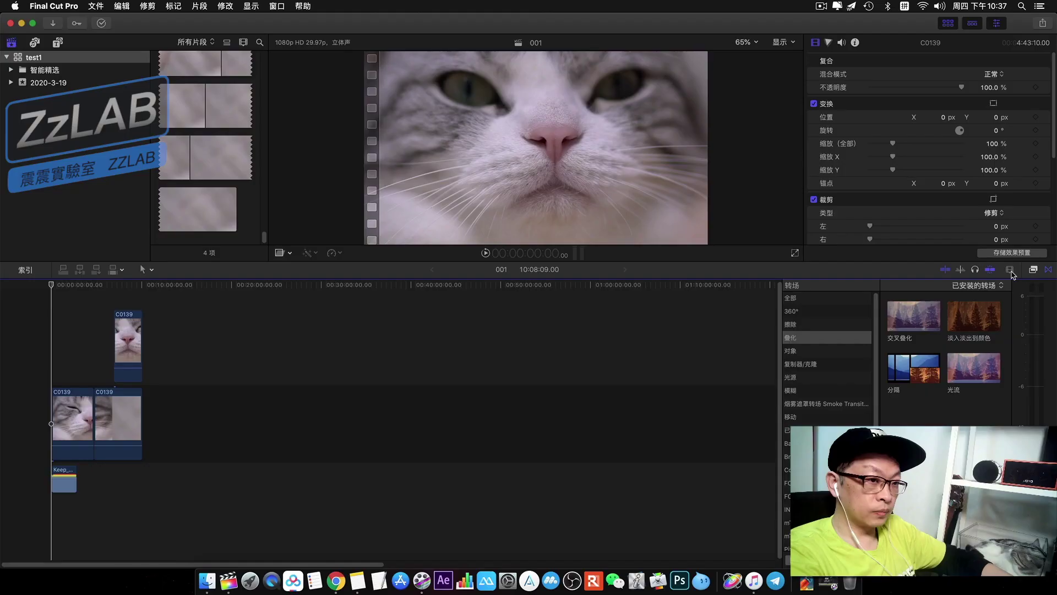
- Drag the Clip Appearance zoom slider right to widen the timeline clips
left_click(1010, 269)
left_click_drag(930, 298, 983, 302)
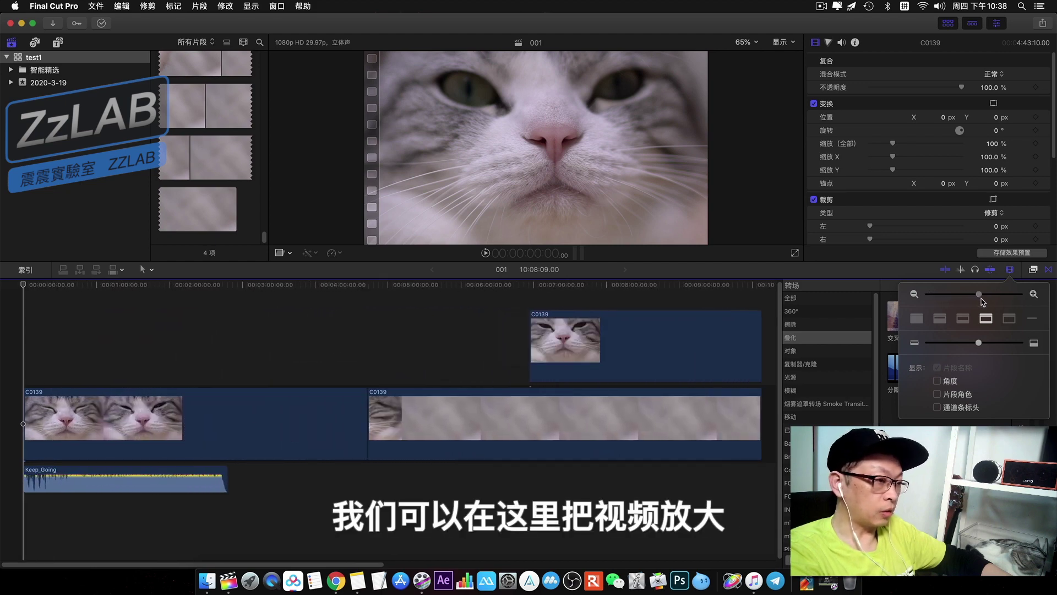
left_click_drag(983, 302, 983, 301)
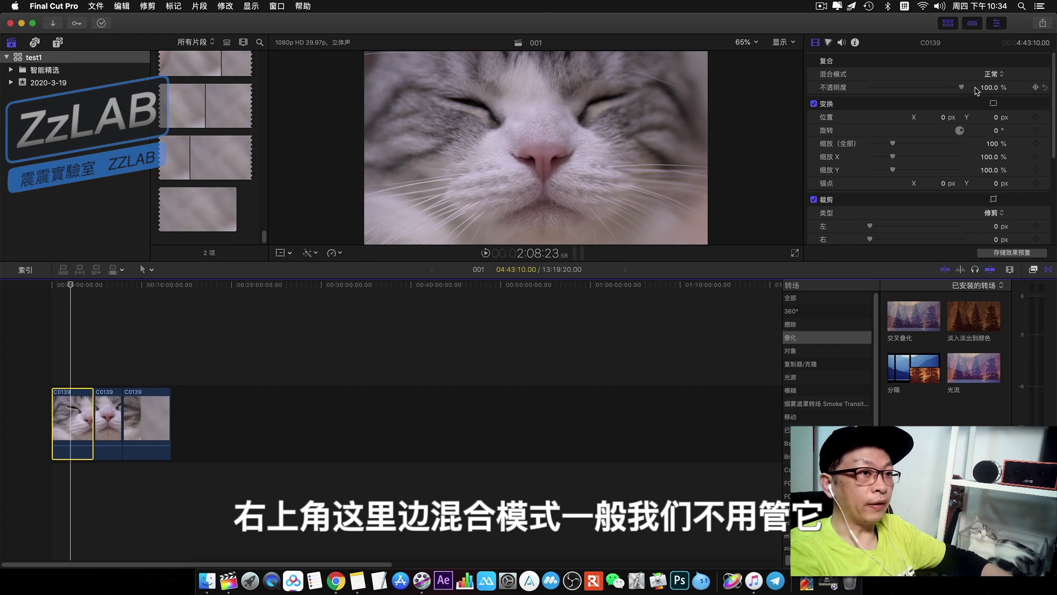
- Lift the middle C0139 clip above the storyline and lower its opacity to about 65%
mouse_move(963, 87)
left_mouse_down()
mouse_move(895, 88)
mouse_move(979, 88)
left_mouse_up()
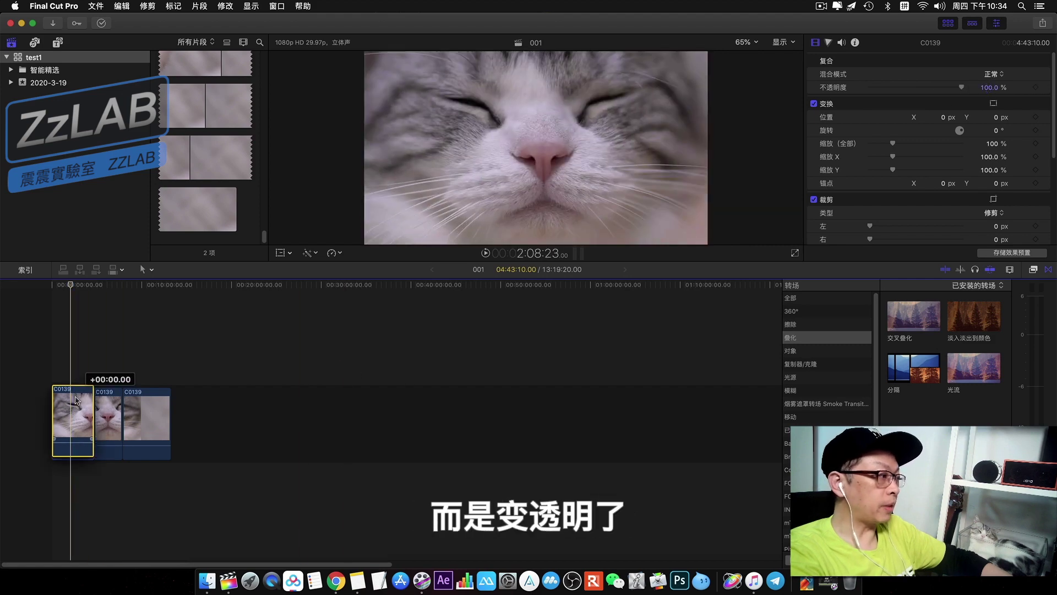
left_click(101, 416)
left_click_drag(101, 417, 80, 337)
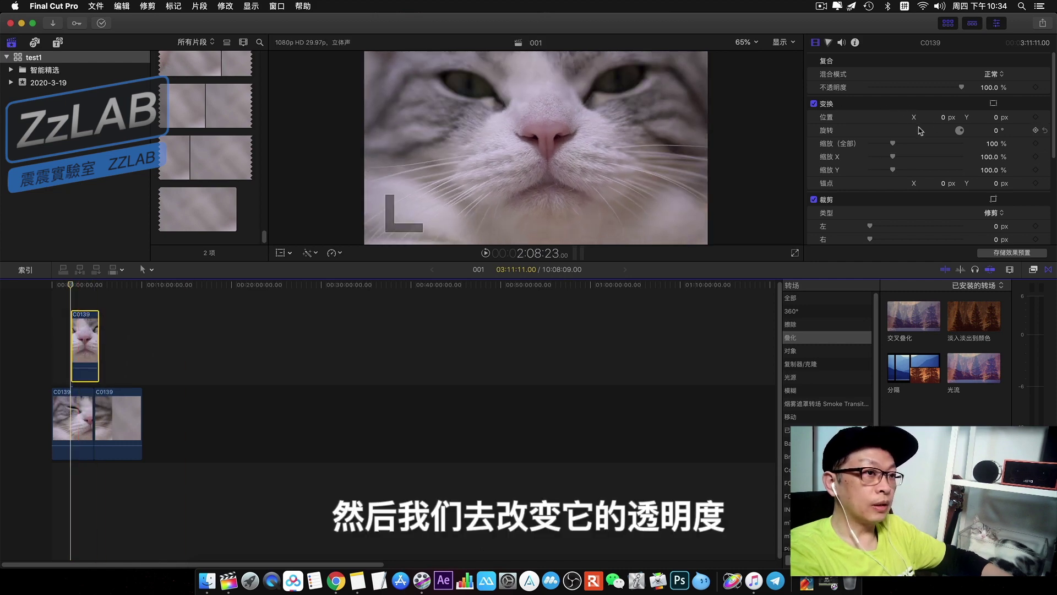
left_click_drag(958, 88, 893, 88)
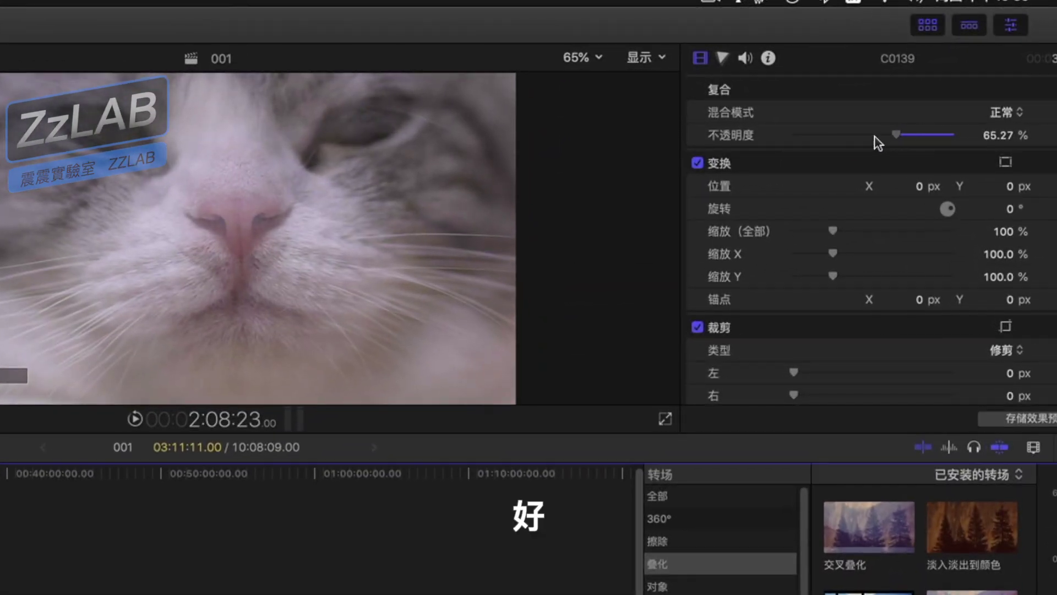
left_click_drag(904, 135, 840, 146)
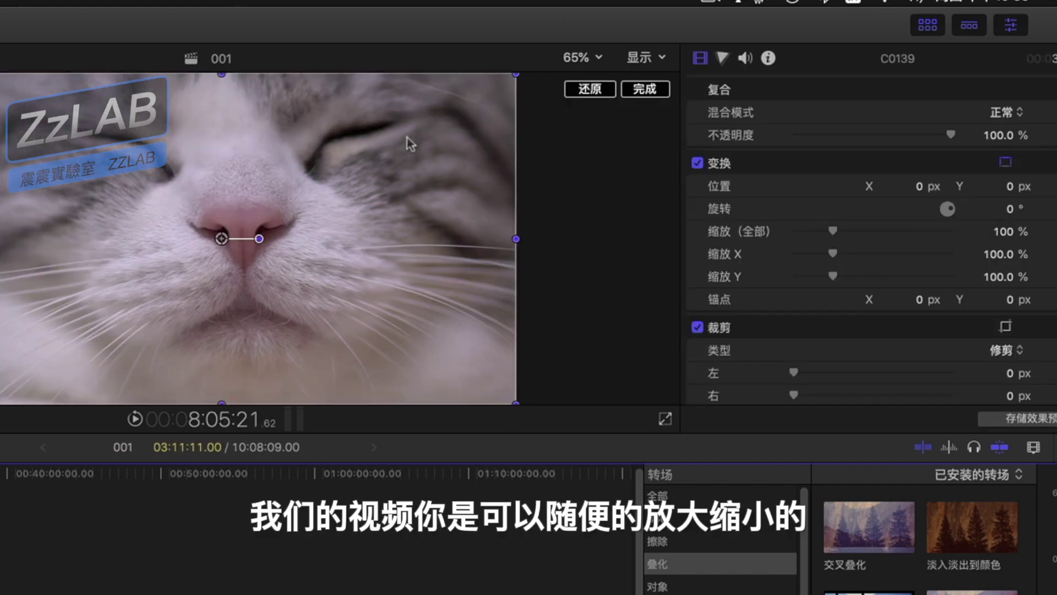
- Shrink the cat clip to 69.4% and tilt it -4.6°, then reset the transform
mouse_move(448, 117)
left_mouse_down()
mouse_move(406, 144)
mouse_move(425, 130)
left_mouse_up()
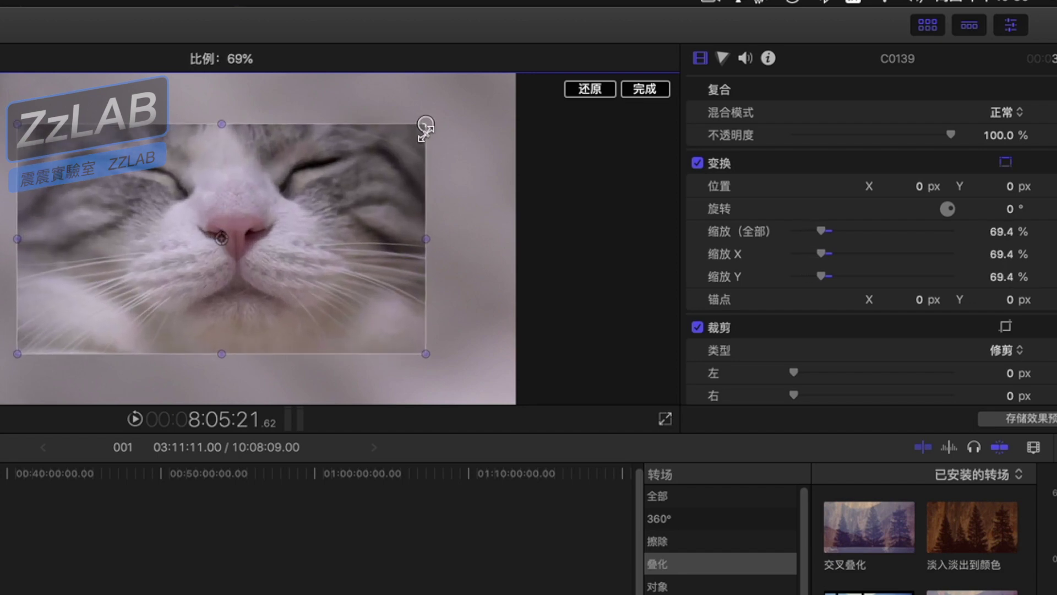
mouse_move(259, 238)
left_mouse_down()
mouse_move(253, 222)
mouse_move(264, 245)
left_mouse_up()
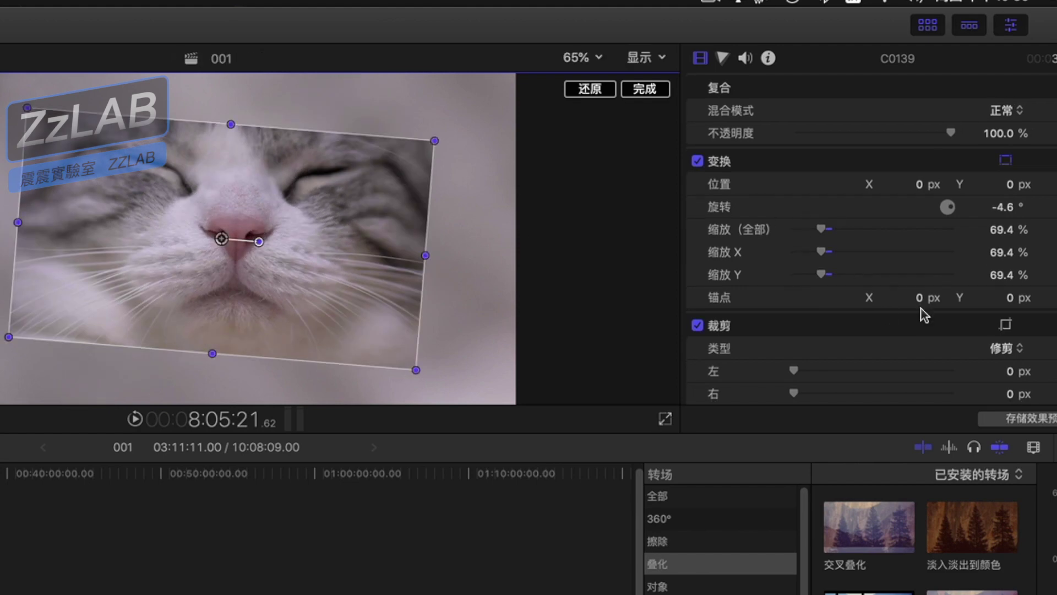
scroll(922, 306, "down", 3)
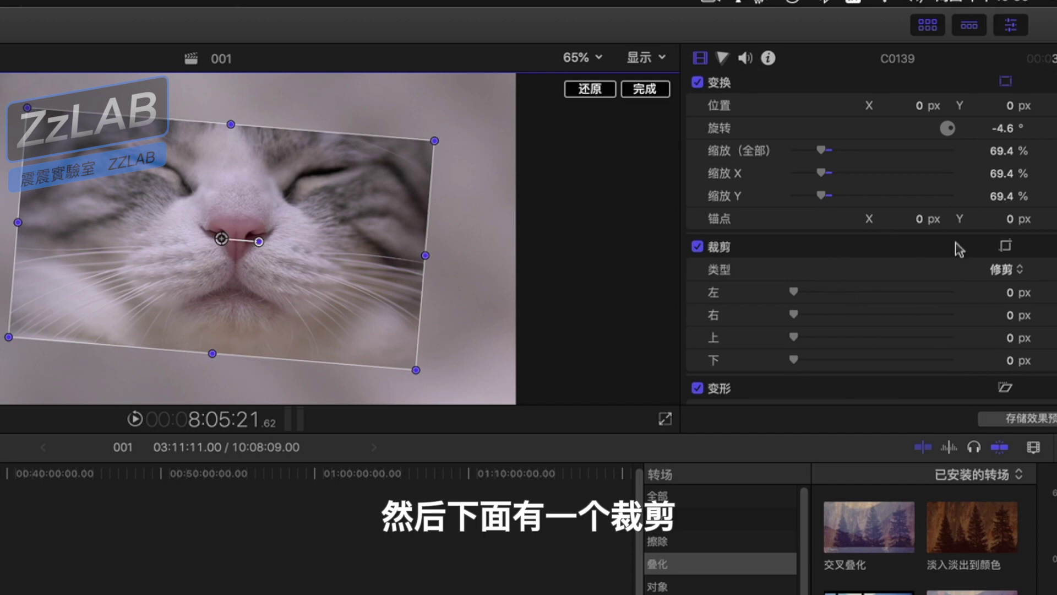
left_click(579, 95)
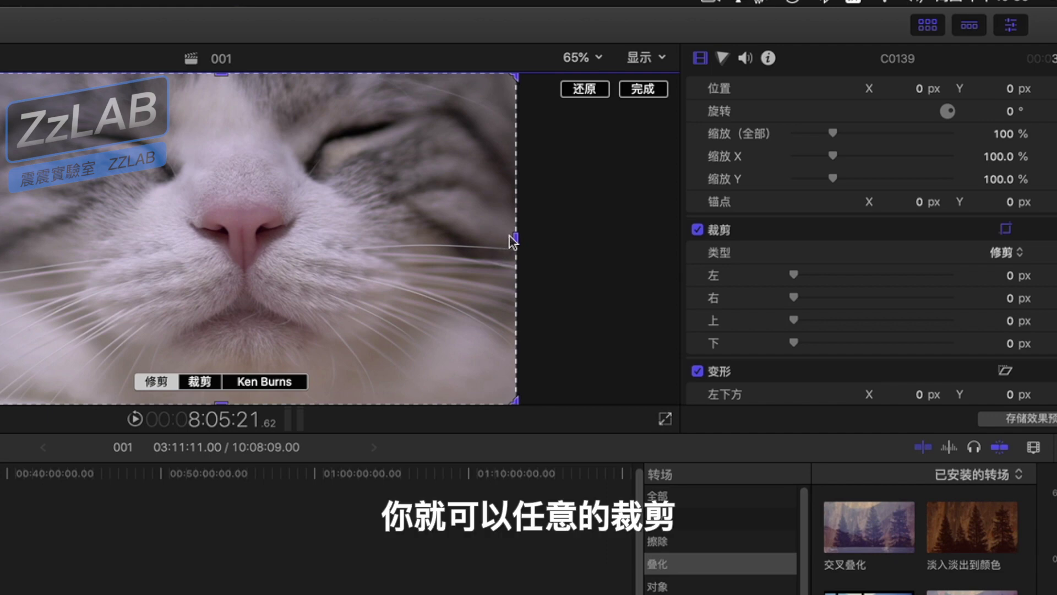
- Trial-crop the clip's right and left sides, undo the crop, and finish cropping
left_click_drag(449, 245, 347, 253)
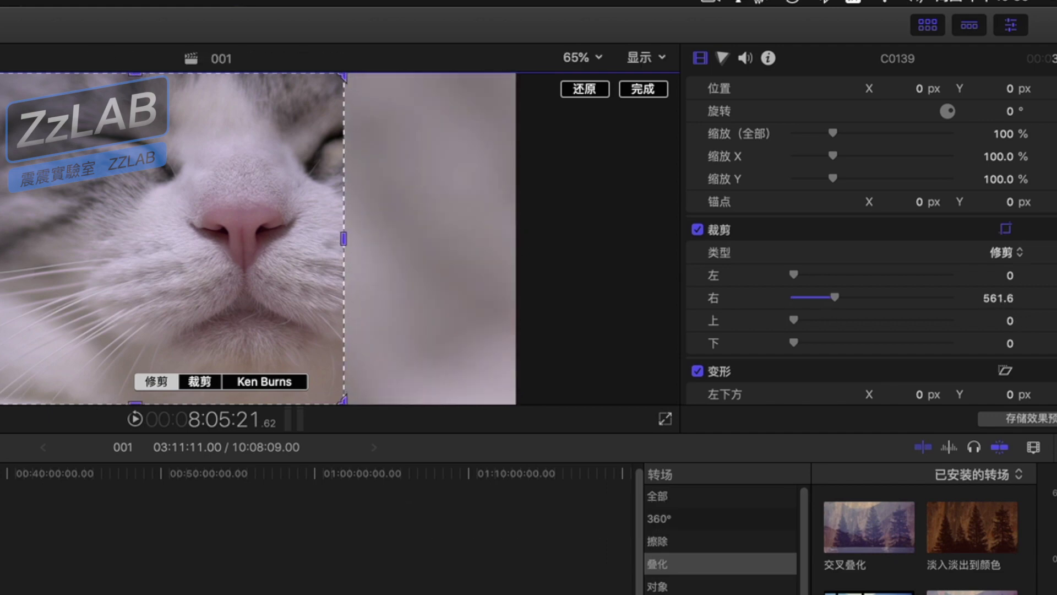
left_click_drag(1, 238, 74, 239)
key("super+z")
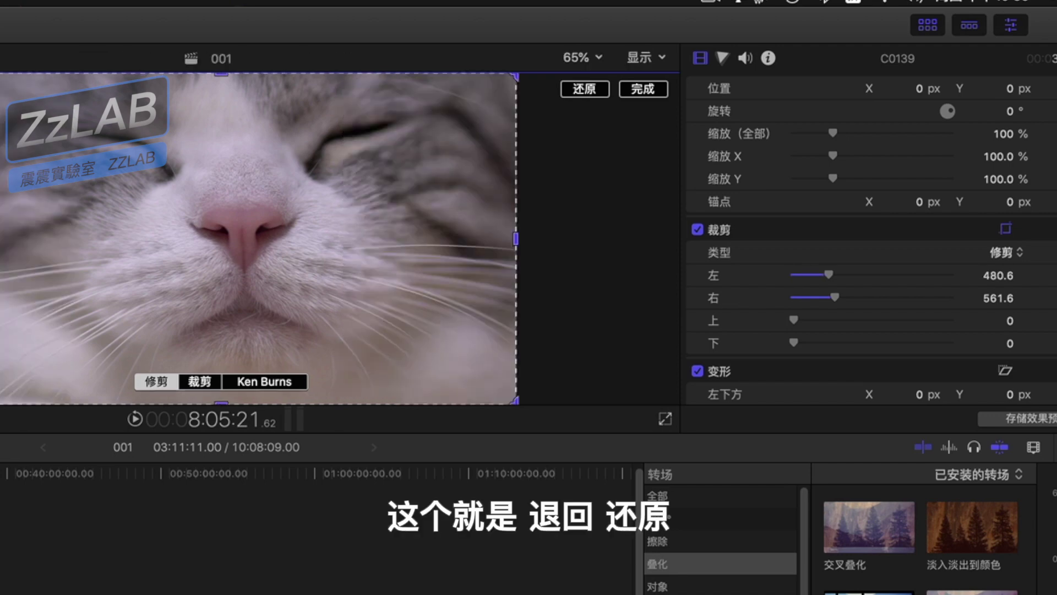
scroll(869, 253, "down", 1)
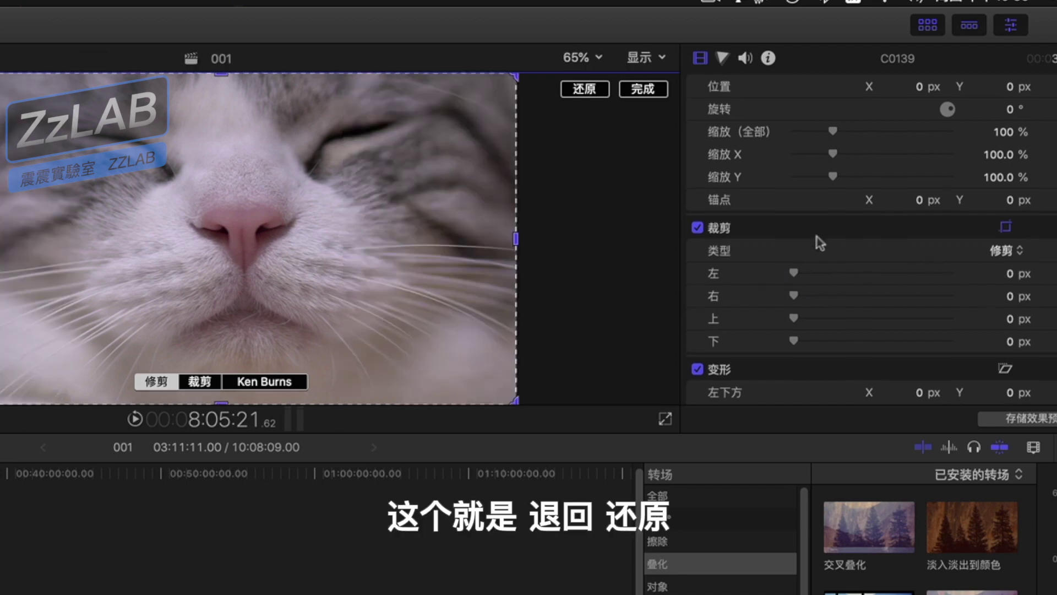
left_click(641, 96)
scroll(904, 349, "down", 1)
scroll(905, 347, "down", 3)
scroll(906, 347, "down", 2)
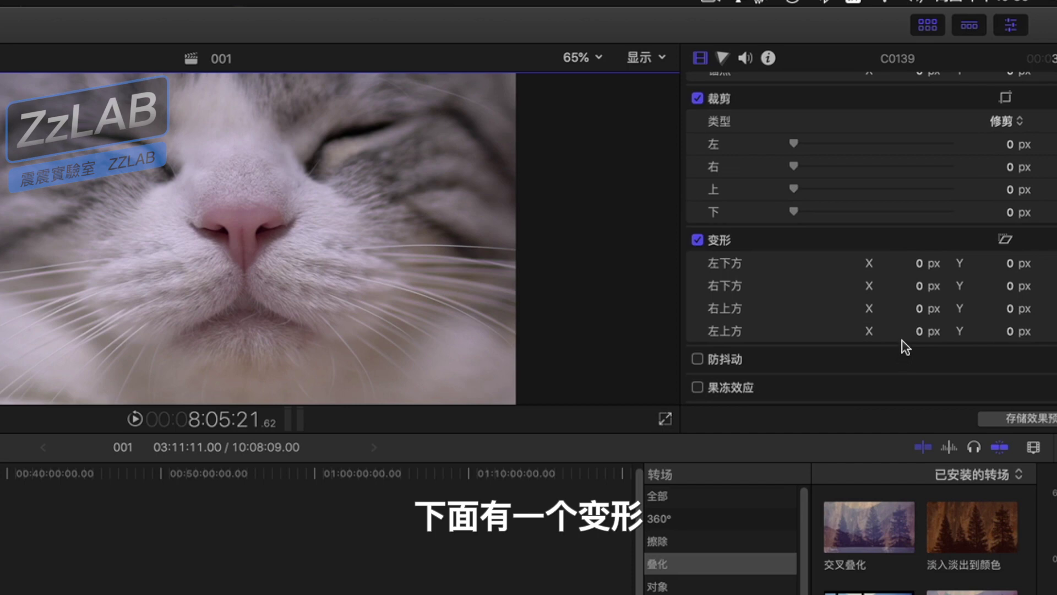
left_click(1005, 239)
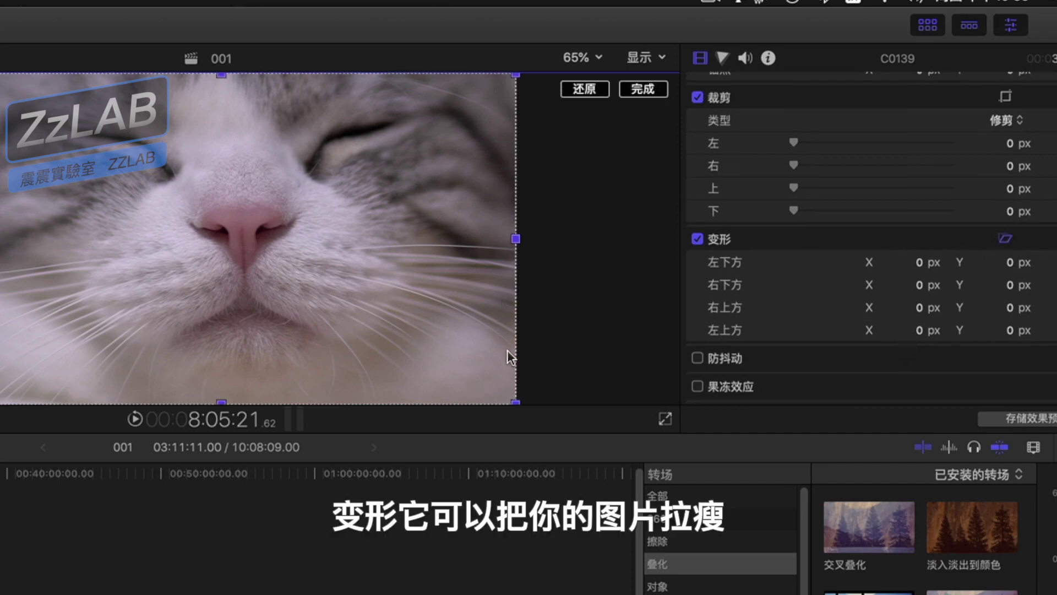
mouse_move(515, 238)
left_mouse_down()
mouse_move(256, 230)
mouse_move(510, 239)
left_mouse_up()
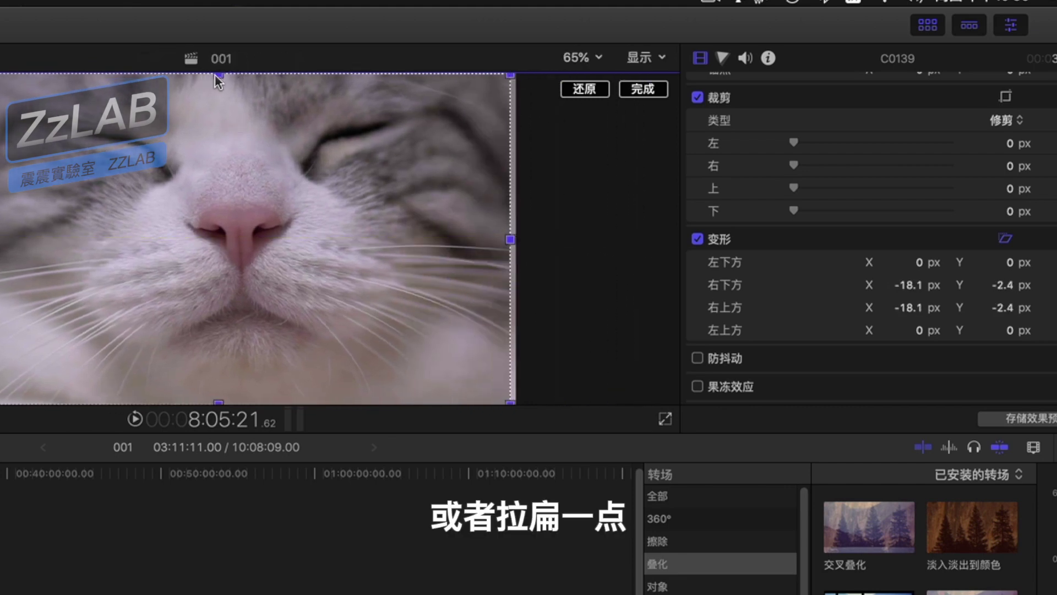
left_click_drag(218, 75, 237, 165)
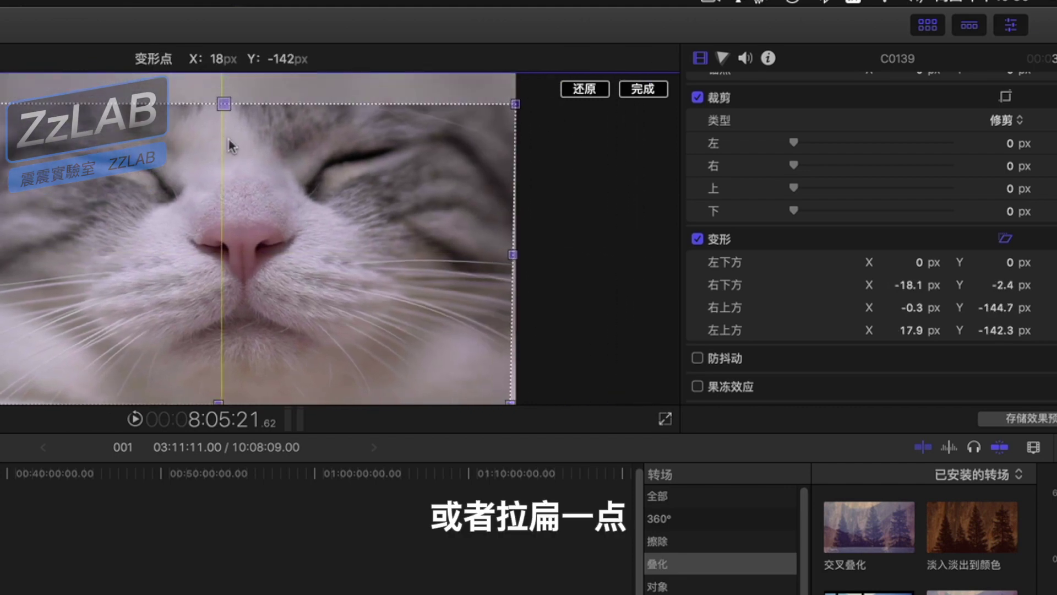
left_click(585, 89)
scroll(920, 297, "down", 2)
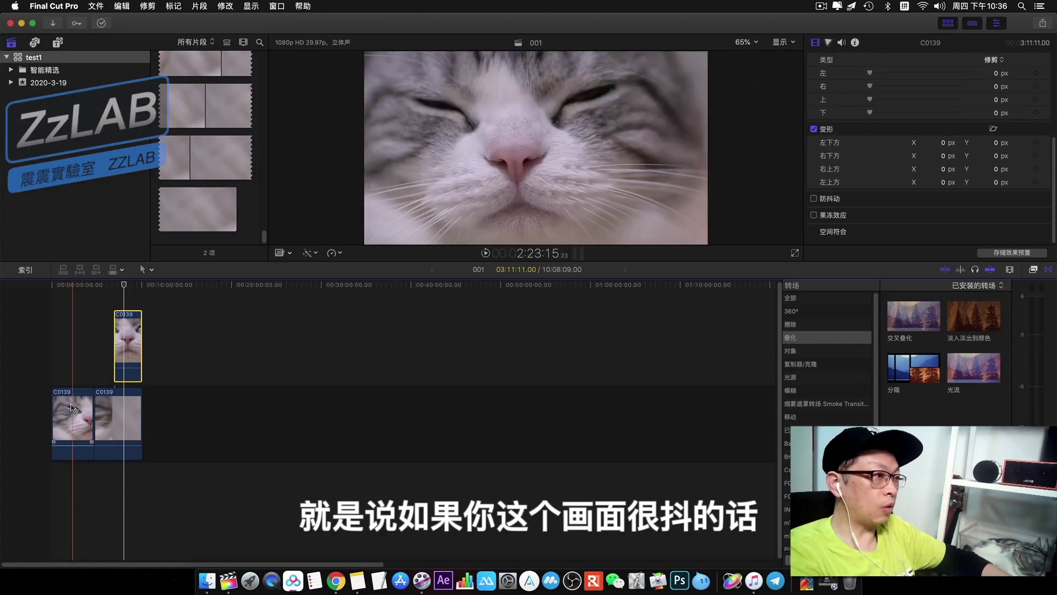
left_click(72, 407)
scroll(852, 203, "down", 3)
scroll(851, 202, "down", 3)
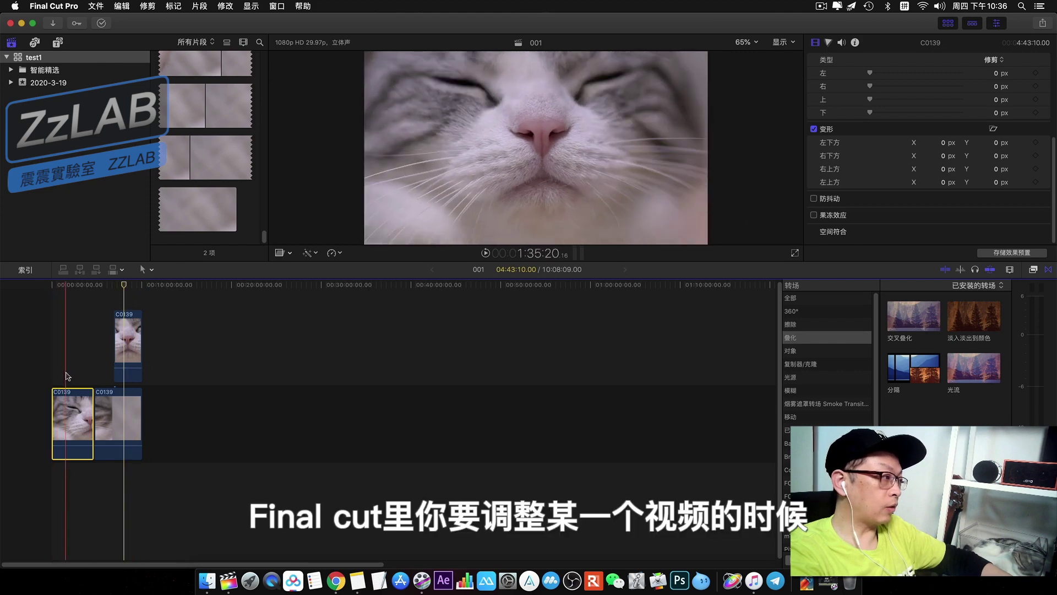
left_click(74, 399)
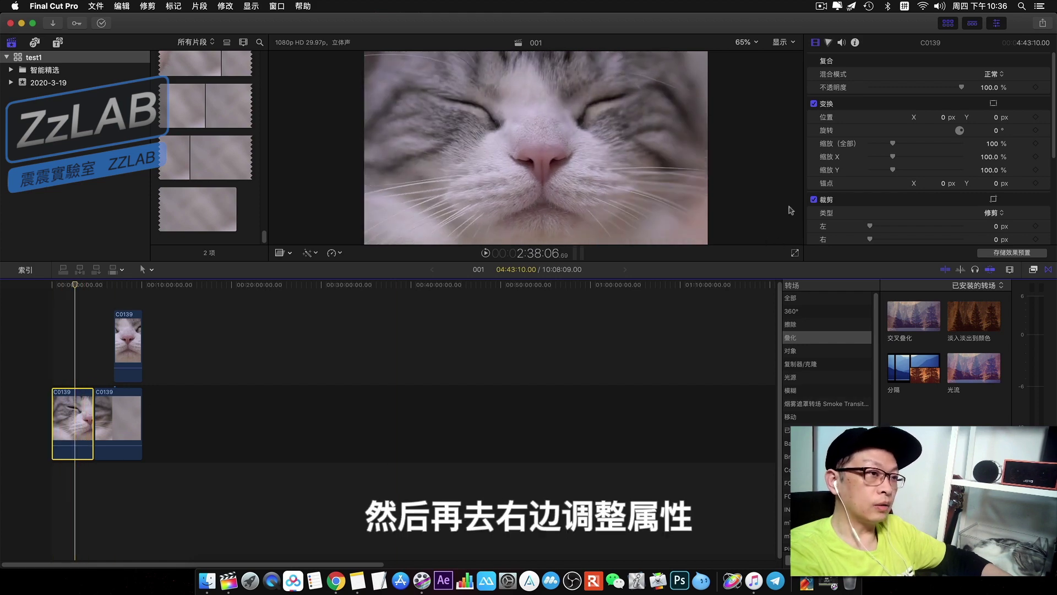
scroll(874, 171, "down", 3)
scroll(873, 171, "down", 3)
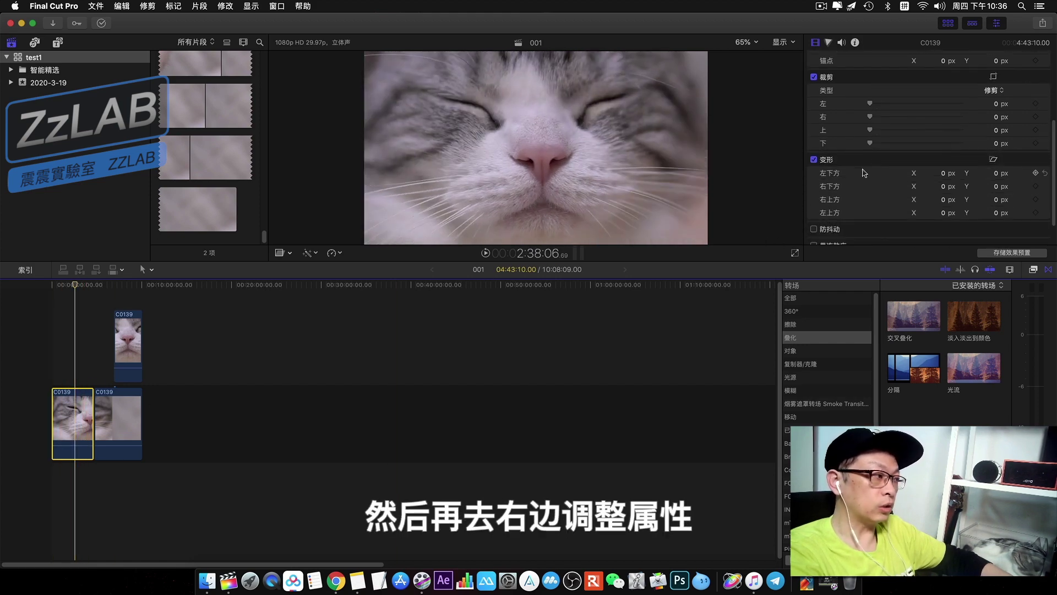
left_click(127, 344)
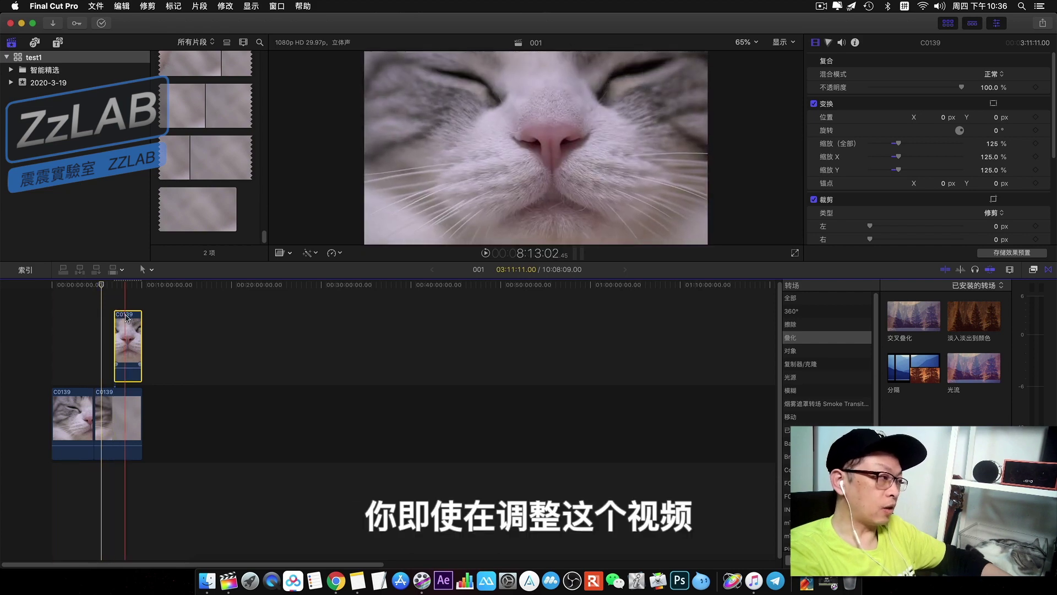
- With the playhead over the upper clip, set its Scale to 142.15%
left_click_drag(896, 158, 892, 162)
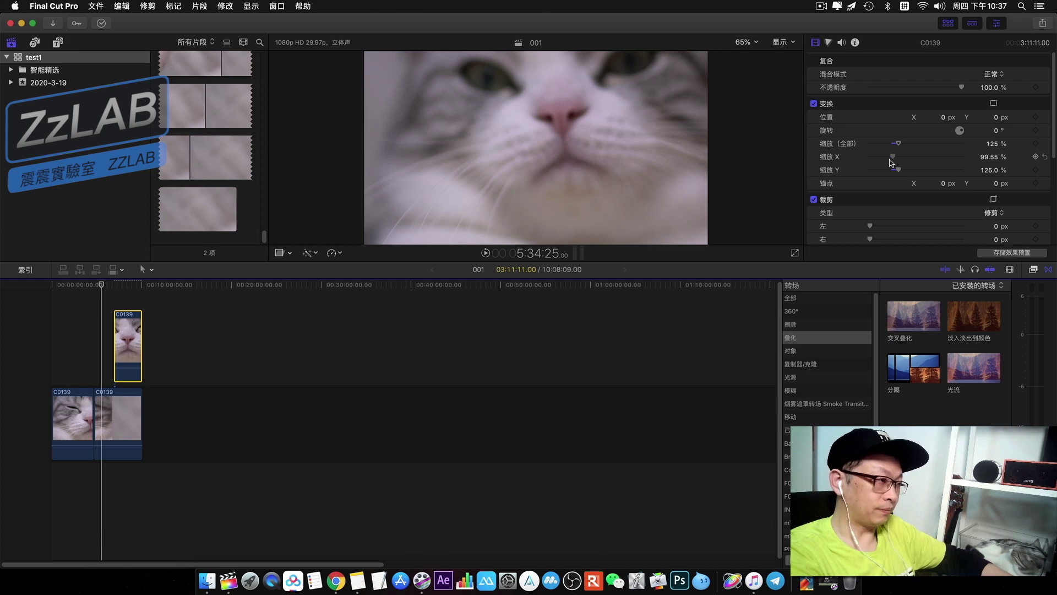
left_click(124, 285)
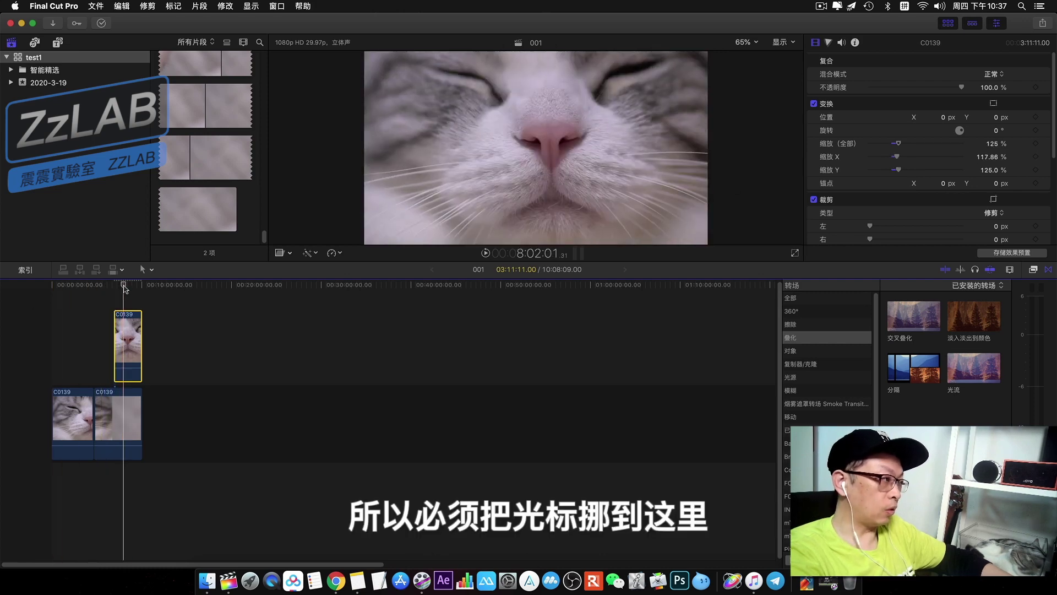
left_click_drag(898, 160, 898, 159)
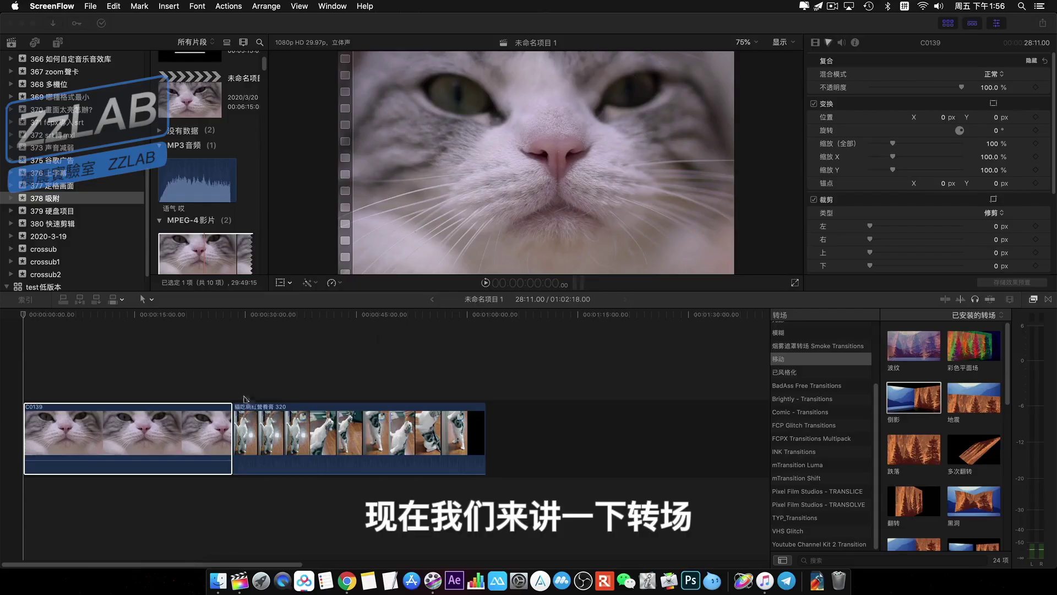
- Place the playhead at the cut between the two cat clips and reopen the Transitions browser
left_click(220, 423)
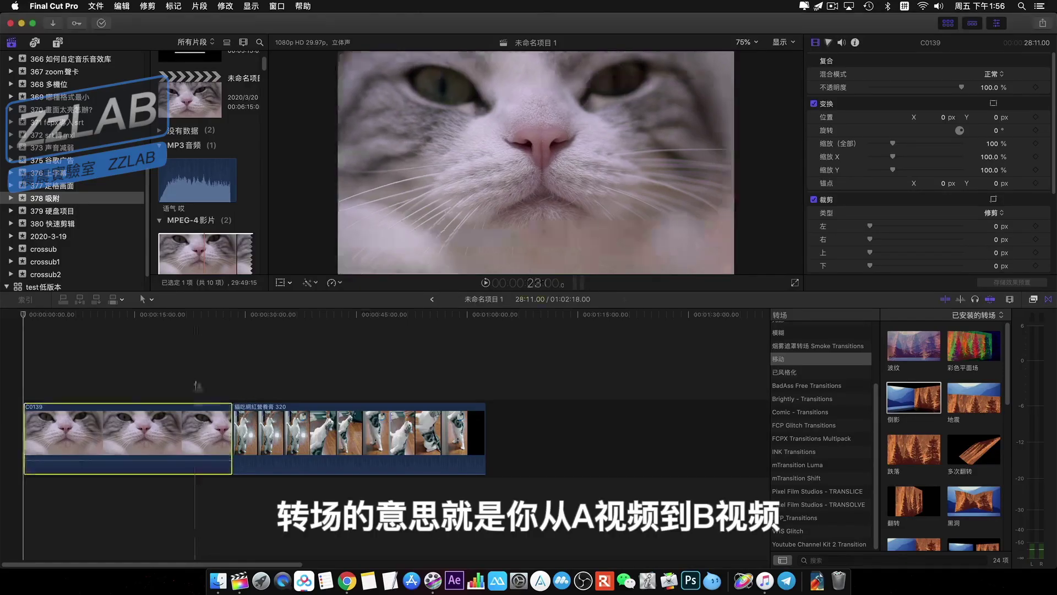
left_click_drag(210, 318, 272, 328)
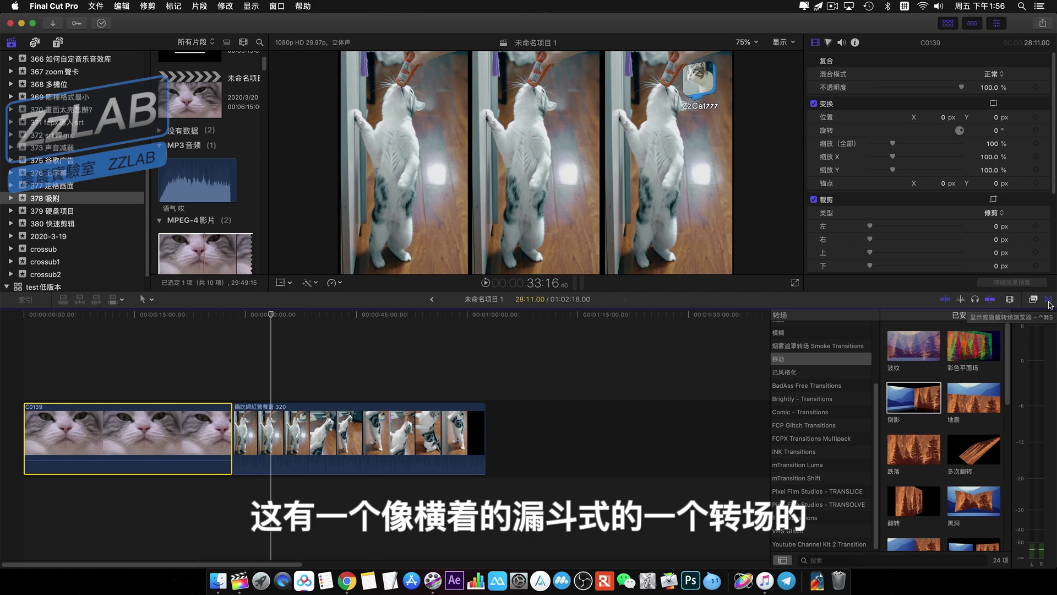
left_click(1049, 302)
left_click(1049, 303)
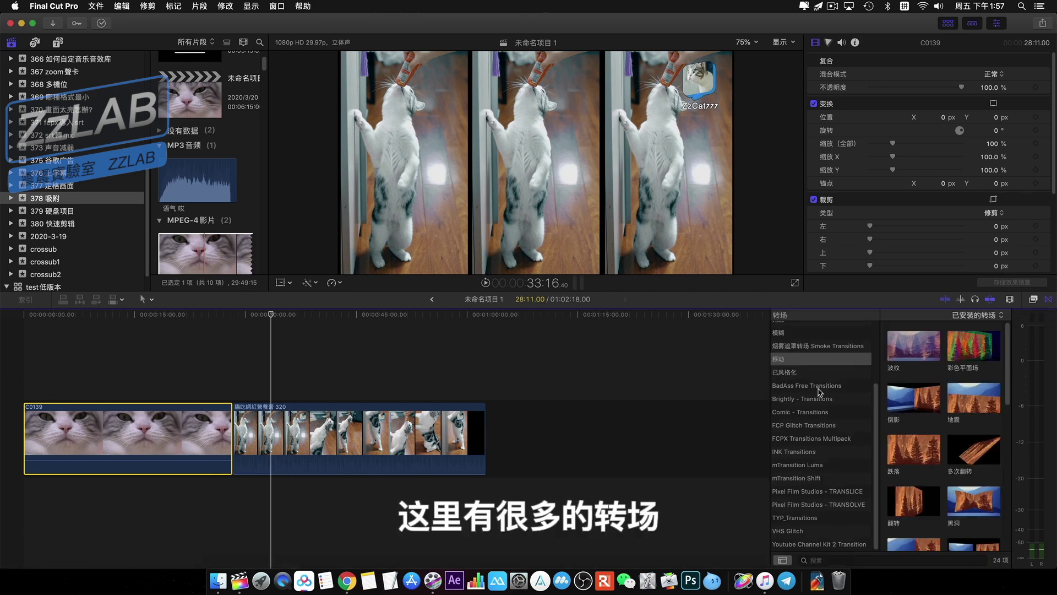
scroll(816, 400, "up", 3)
scroll(836, 368, "up", 3)
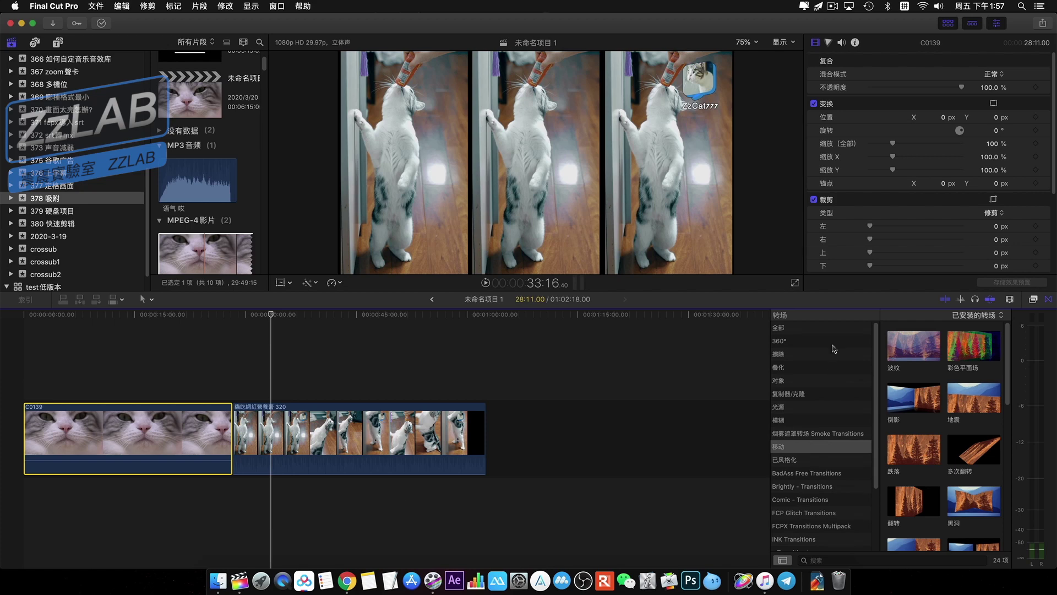
- Browse the transition categories, show All, and add 360° 泛光 at the cut
left_click(830, 340)
left_click(832, 368)
left_click(826, 380)
left_click(825, 393)
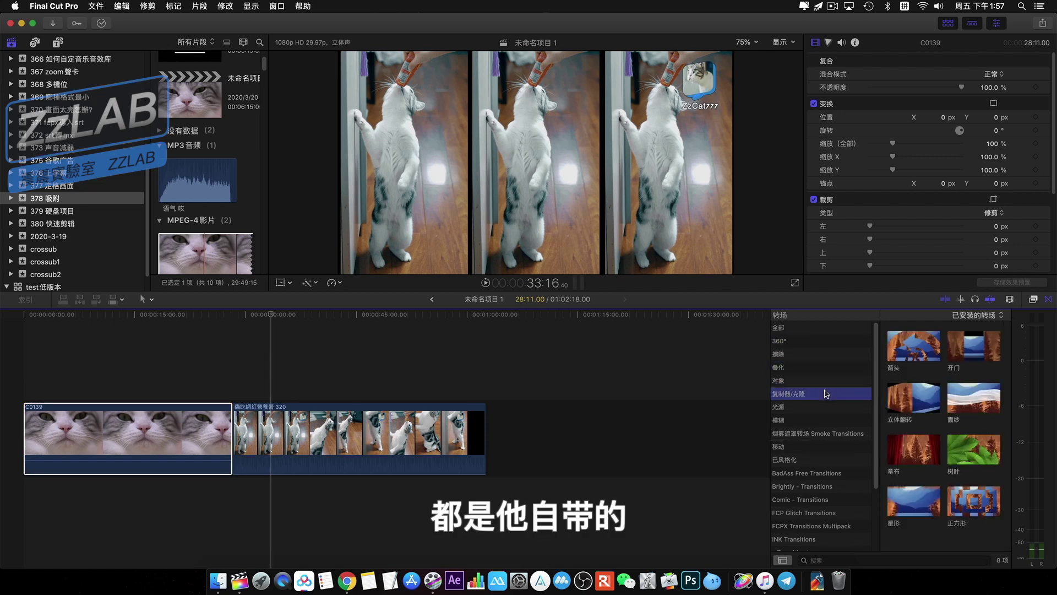
left_click(818, 341)
left_click(816, 330)
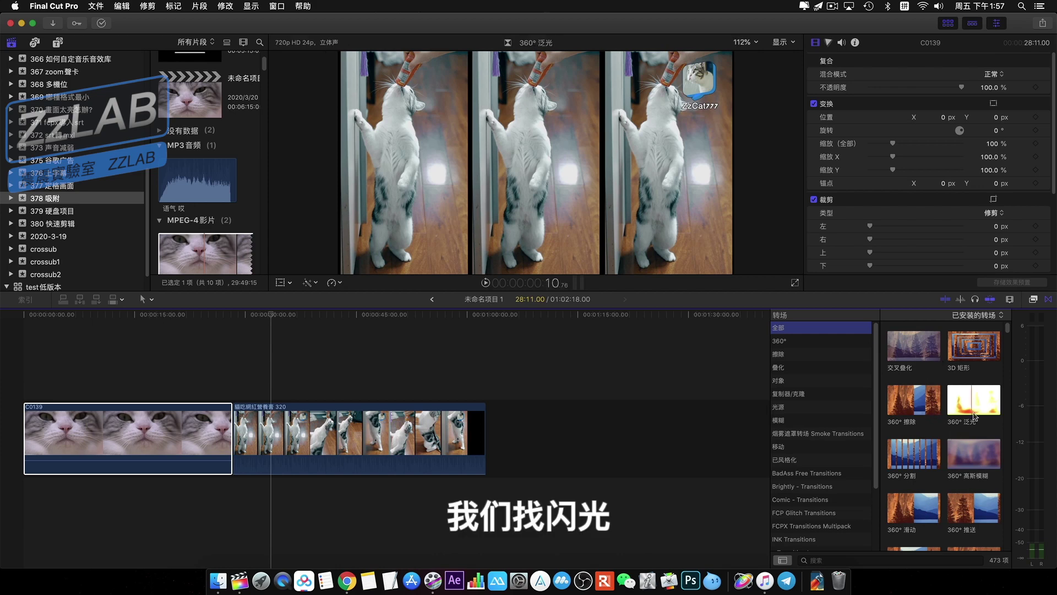
left_click_drag(974, 417, 232, 431)
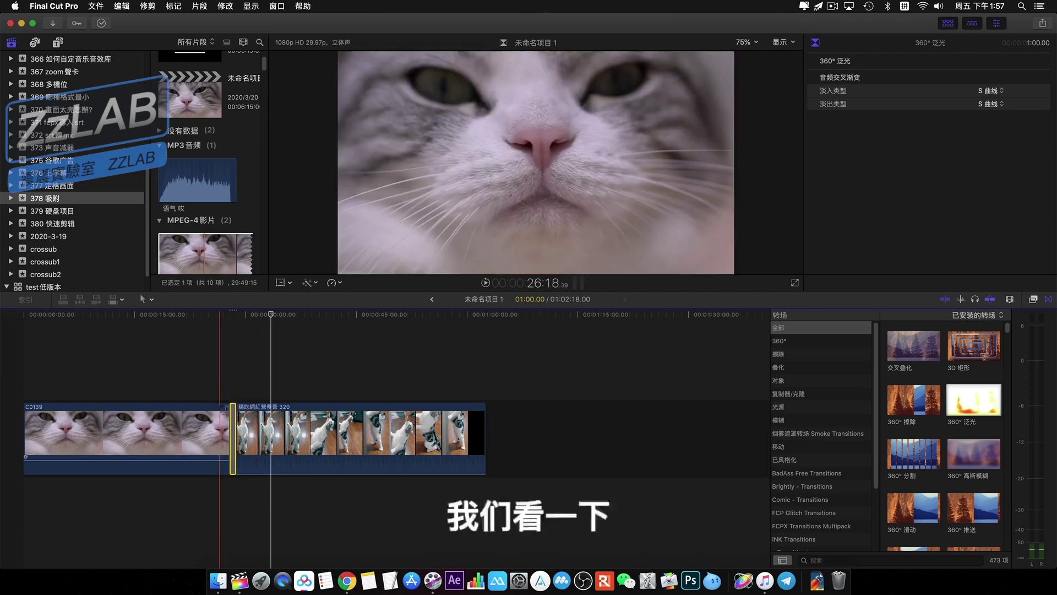
key("space")
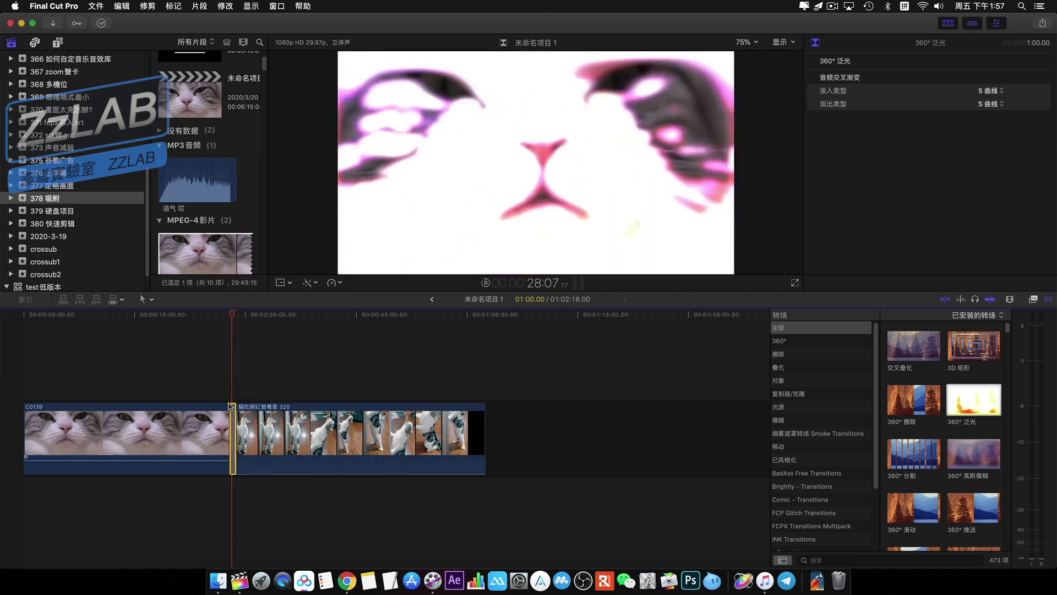
key("space")
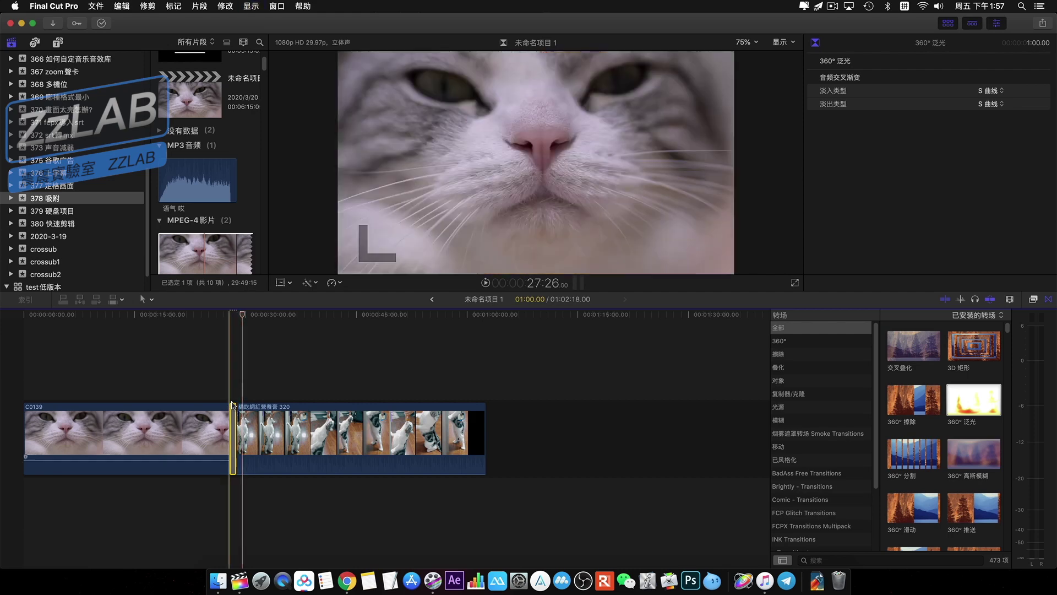
left_click(232, 397)
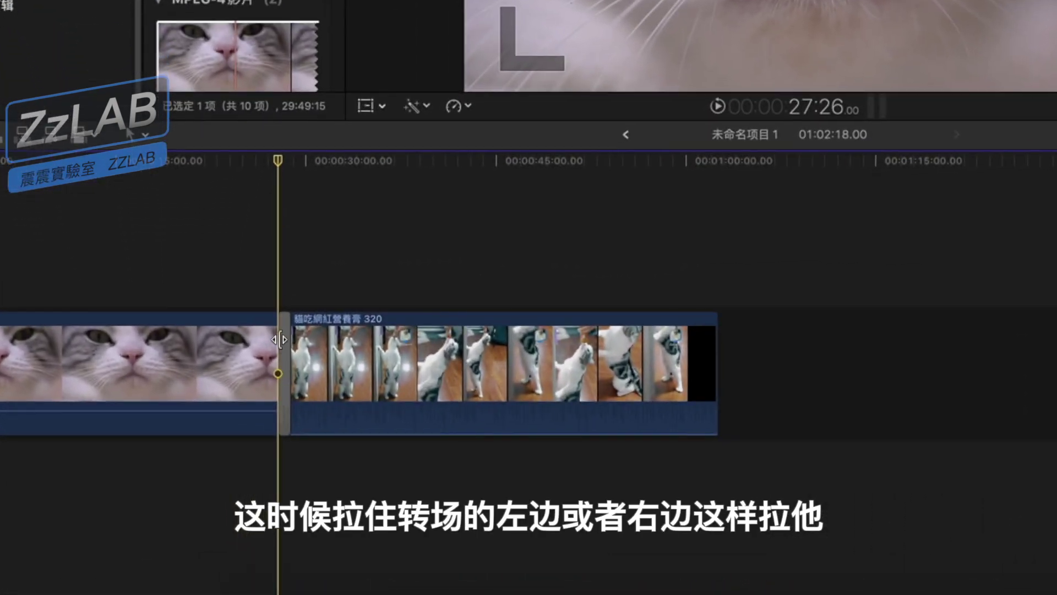
- Widen the 360° 泛光 transition to 3:26, play it back, and open its precision editor
left_click_drag(280, 338, 262, 340)
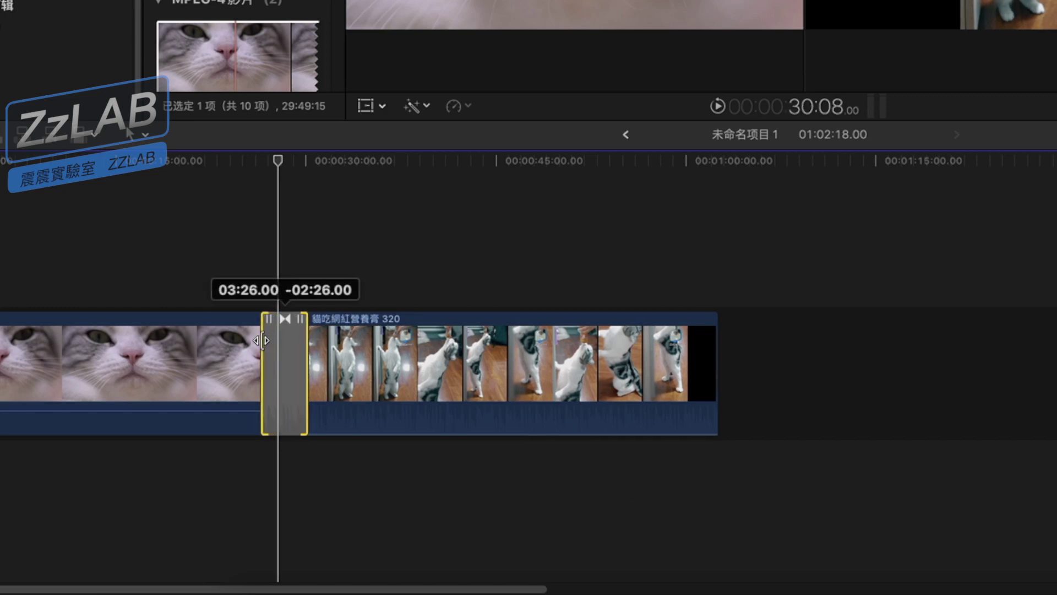
key("space")
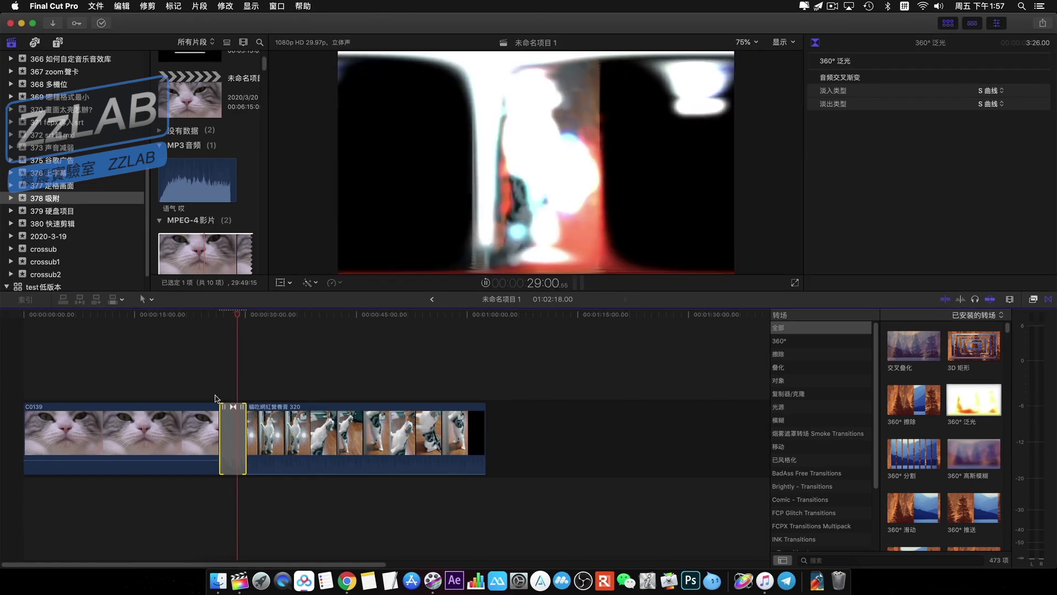
key("space")
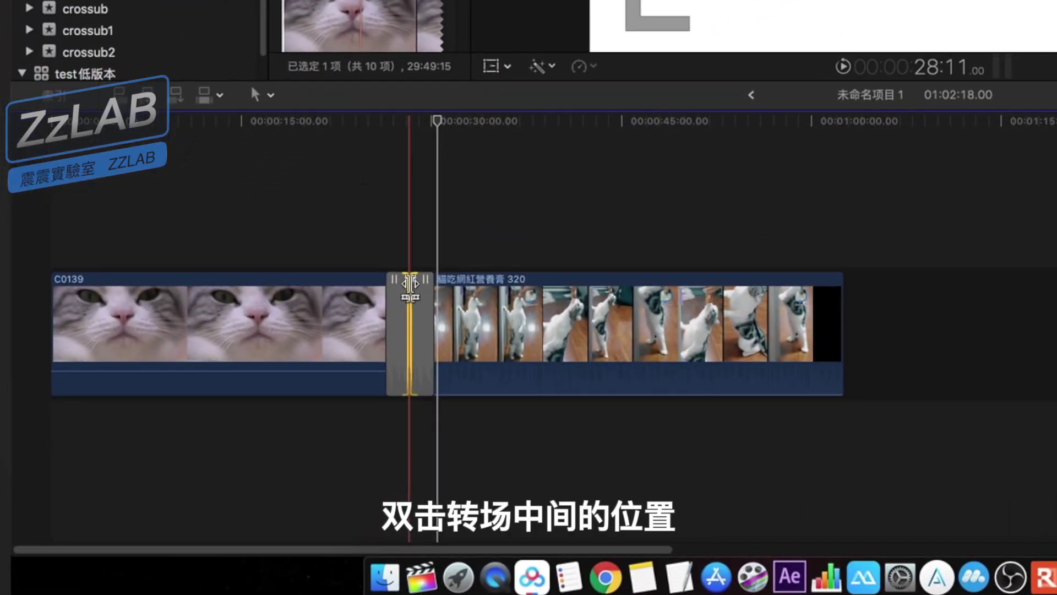
double_click(411, 284)
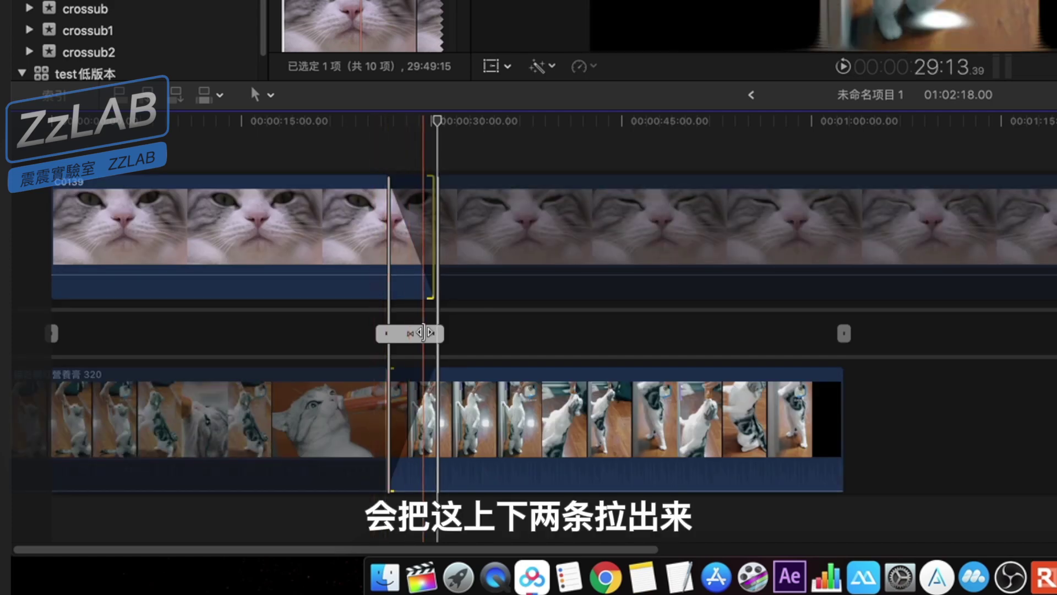
- Lengthen the transition, extend C0139's end and trim the next clip's start in the precision editor
mouse_move(423, 332)
left_mouse_down()
mouse_move(463, 332)
mouse_move(452, 332)
left_mouse_up()
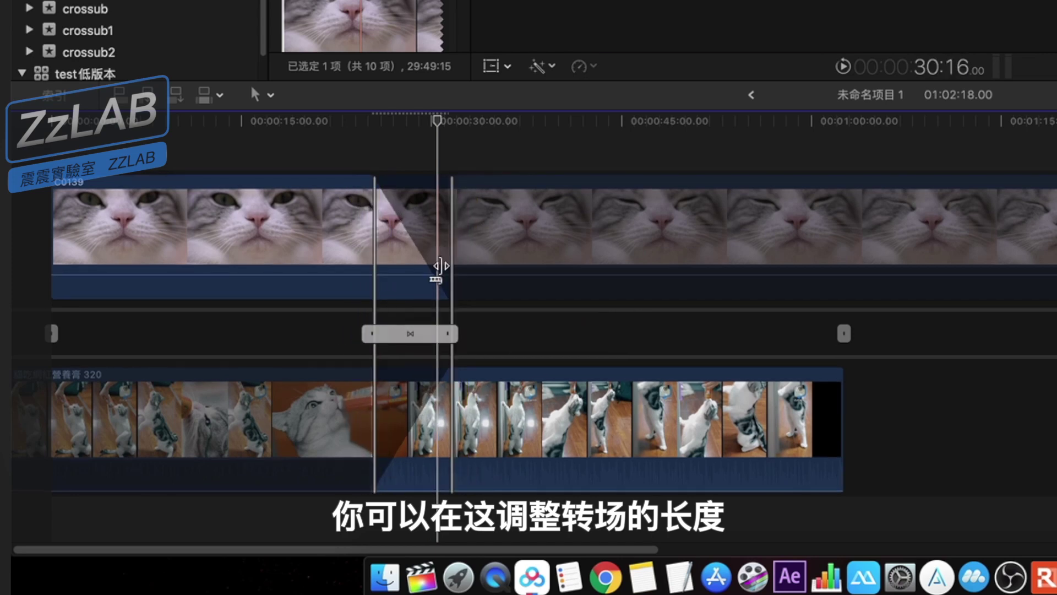
mouse_move(440, 266)
left_mouse_down()
mouse_move(579, 254)
mouse_move(556, 259)
left_mouse_up()
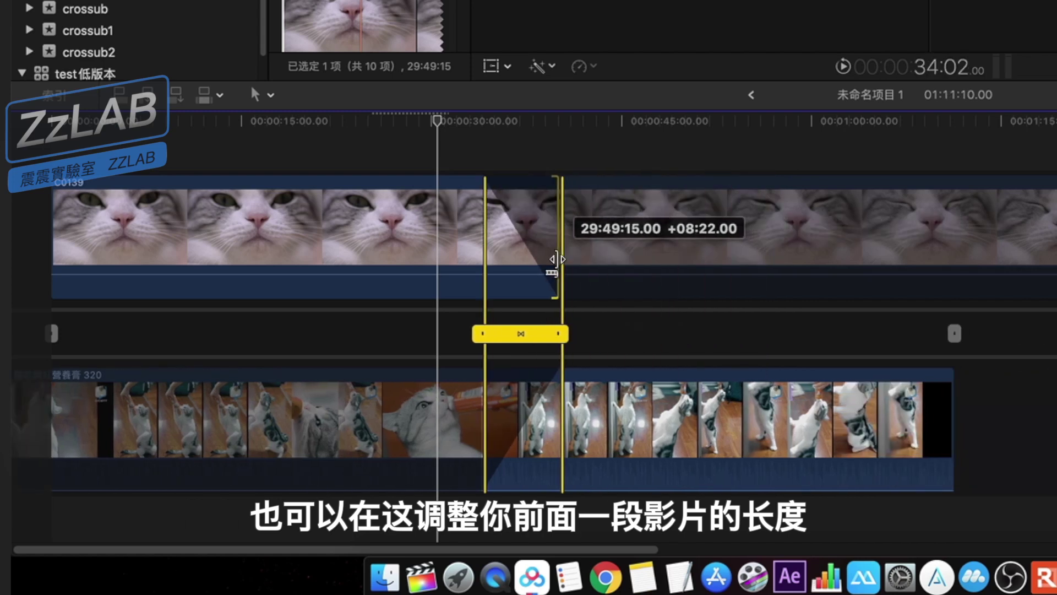
left_click_drag(561, 421, 365, 421)
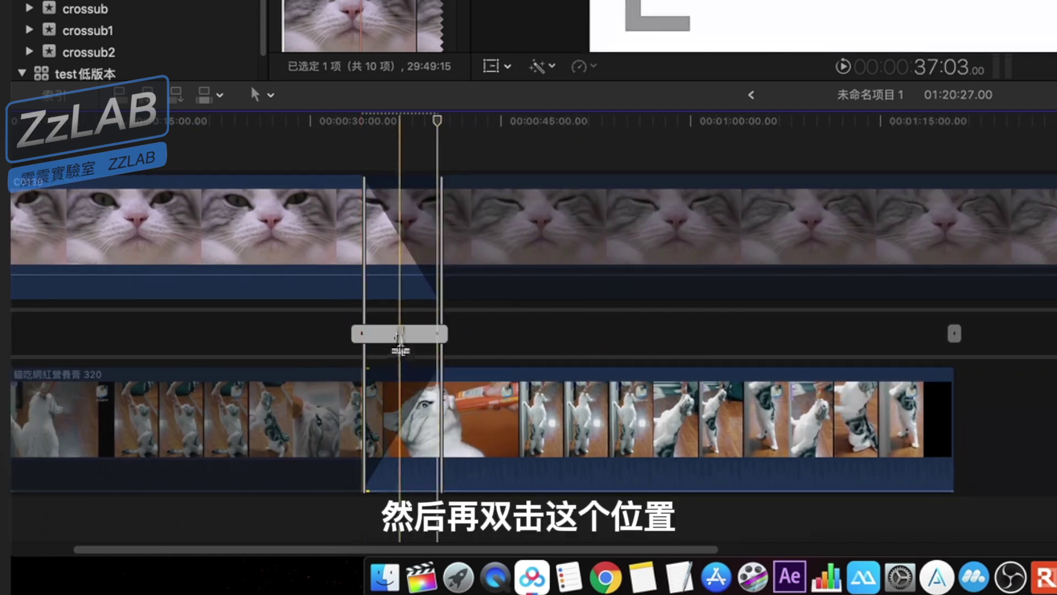
double_click(400, 336)
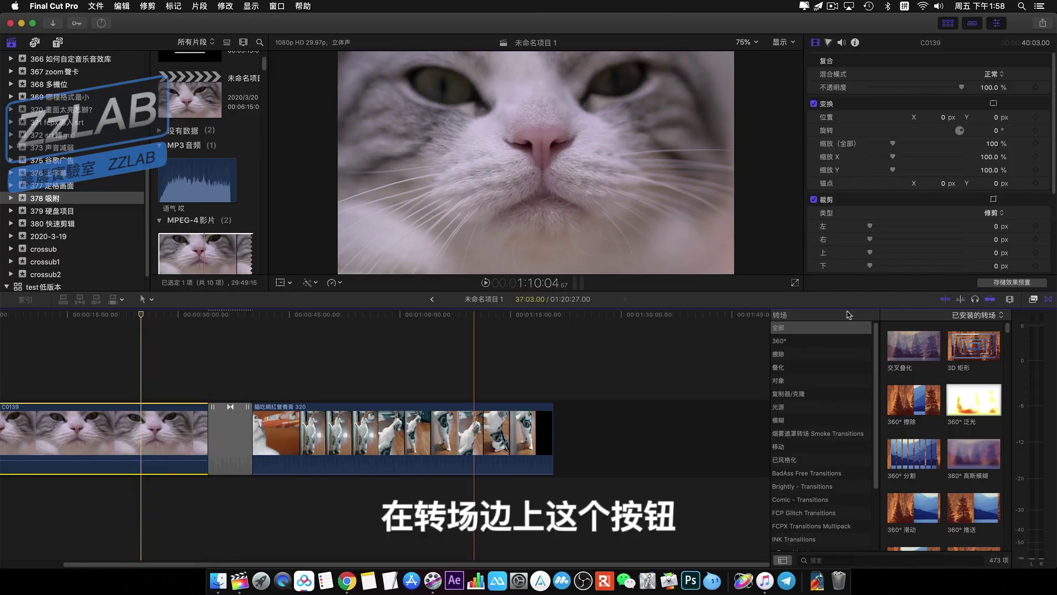
- Drag the 漫画冷色调 comic effect from the Effects browser onto the C0139 clip
left_click(1033, 300)
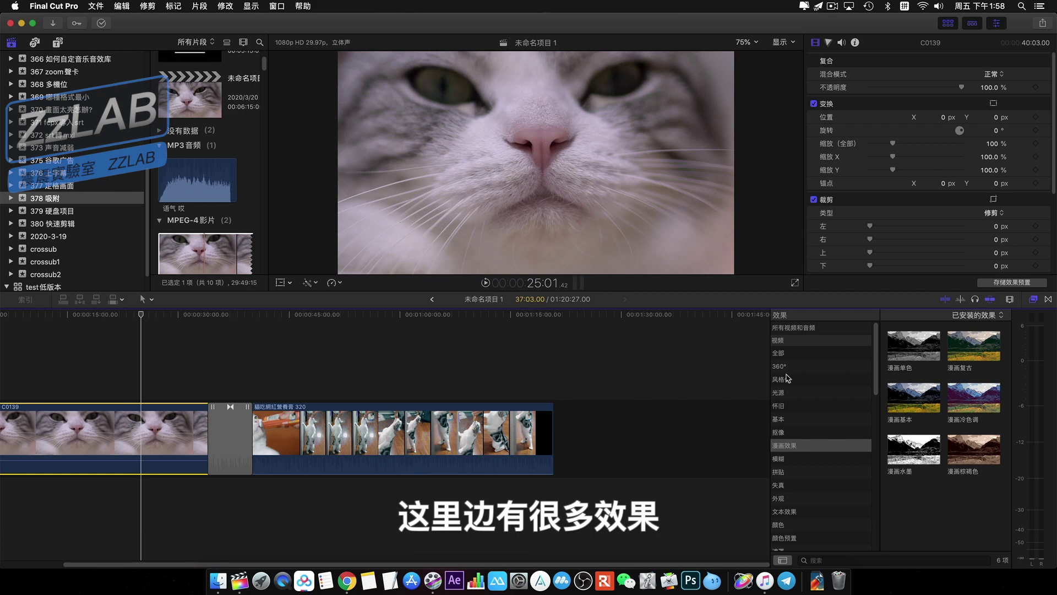
left_click(913, 343)
mouse_move(974, 396)
left_mouse_down()
mouse_move(115, 432)
mouse_move(140, 425)
left_mouse_up()
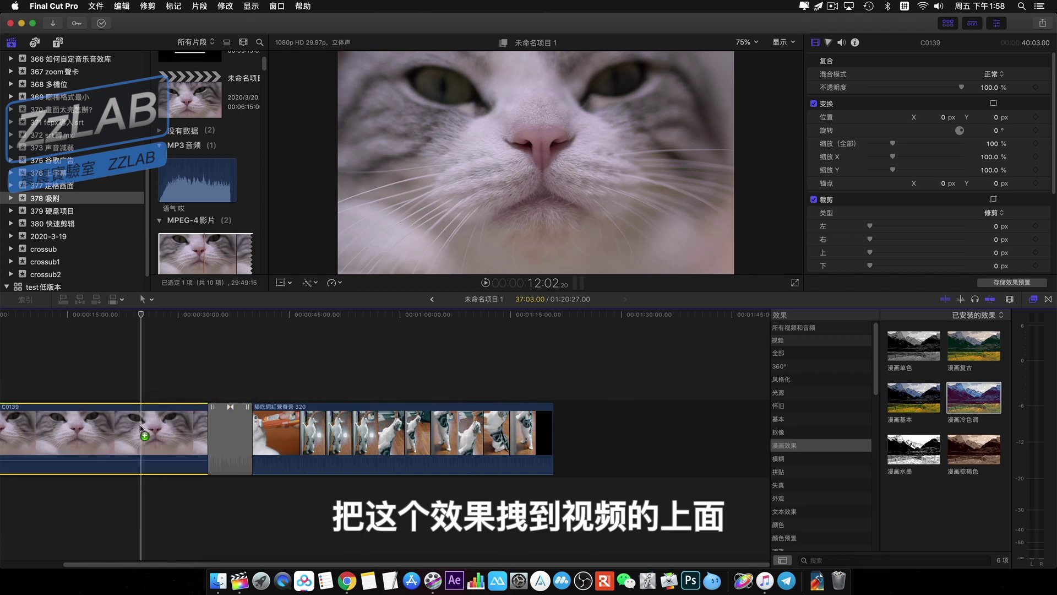
left_click(98, 426)
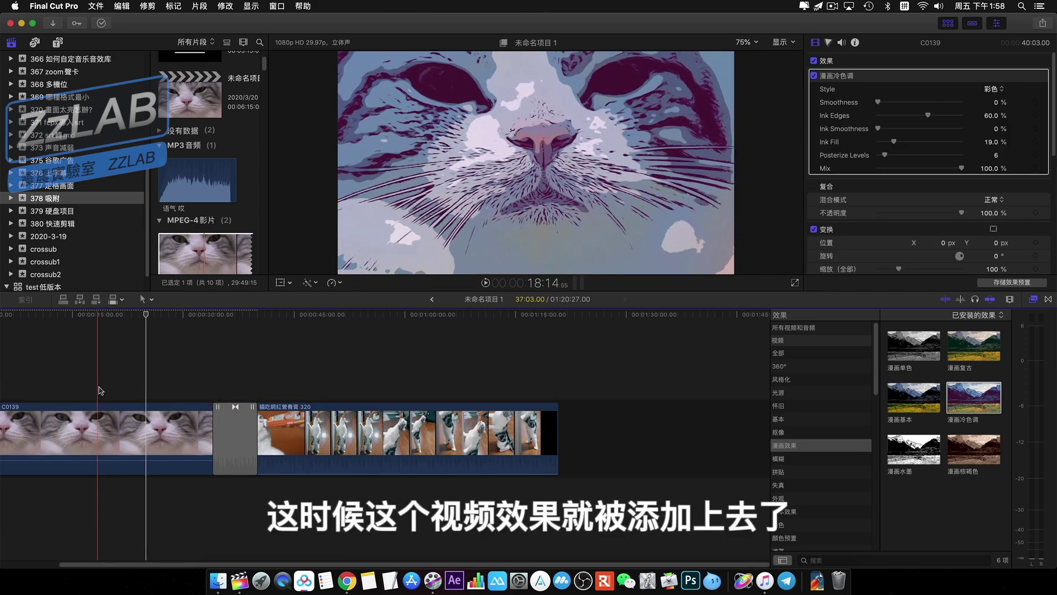
- Raise the comic effect's Smoothness on the C0139 clip to about 9%
left_click(106, 381)
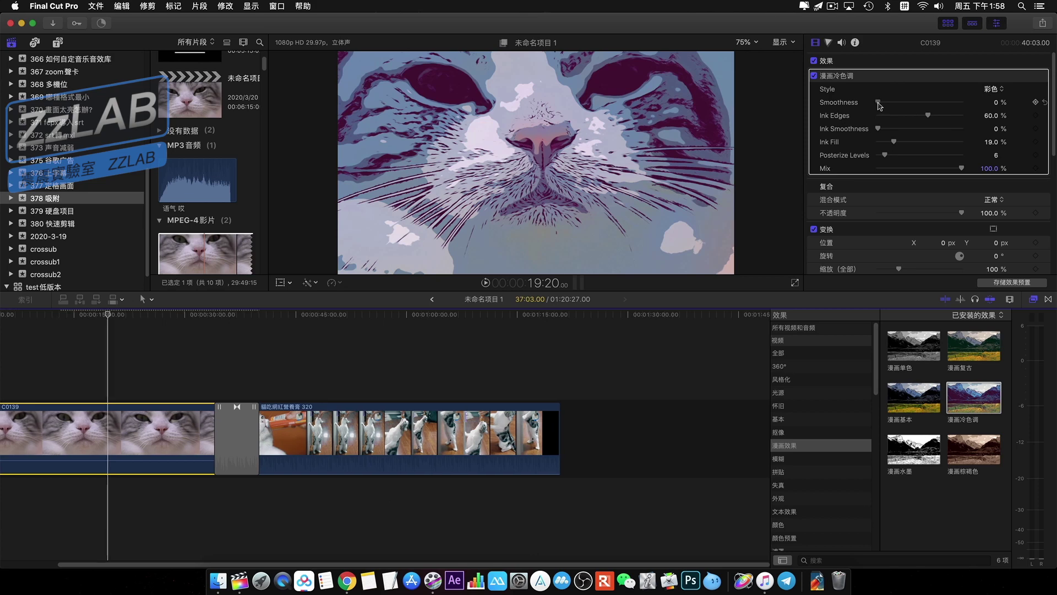
left_click_drag(877, 103, 900, 103)
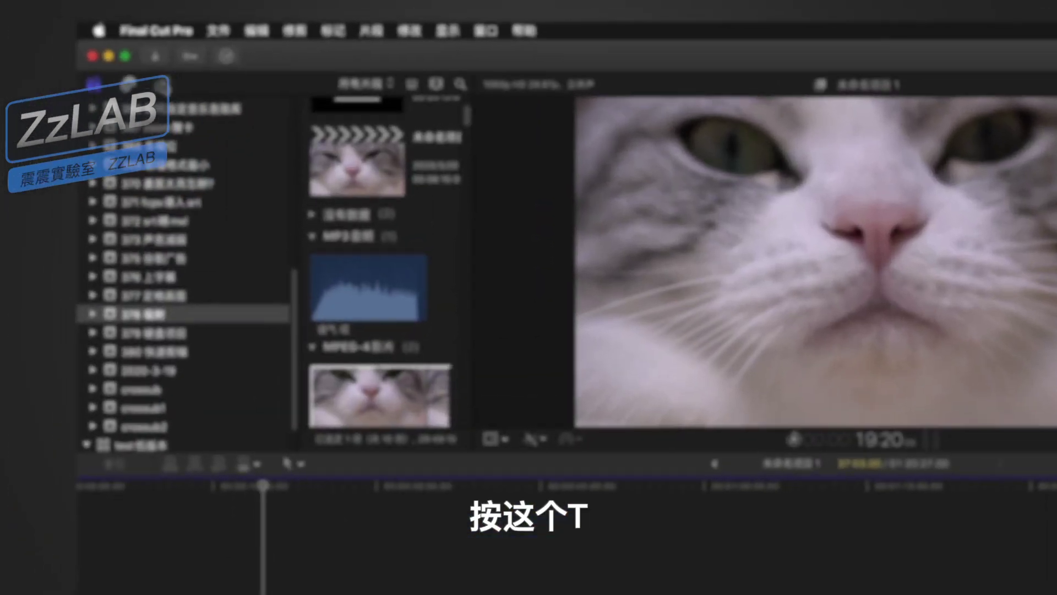
- Browse the 3D category in the Titles browser and preview its first title
left_click(58, 43)
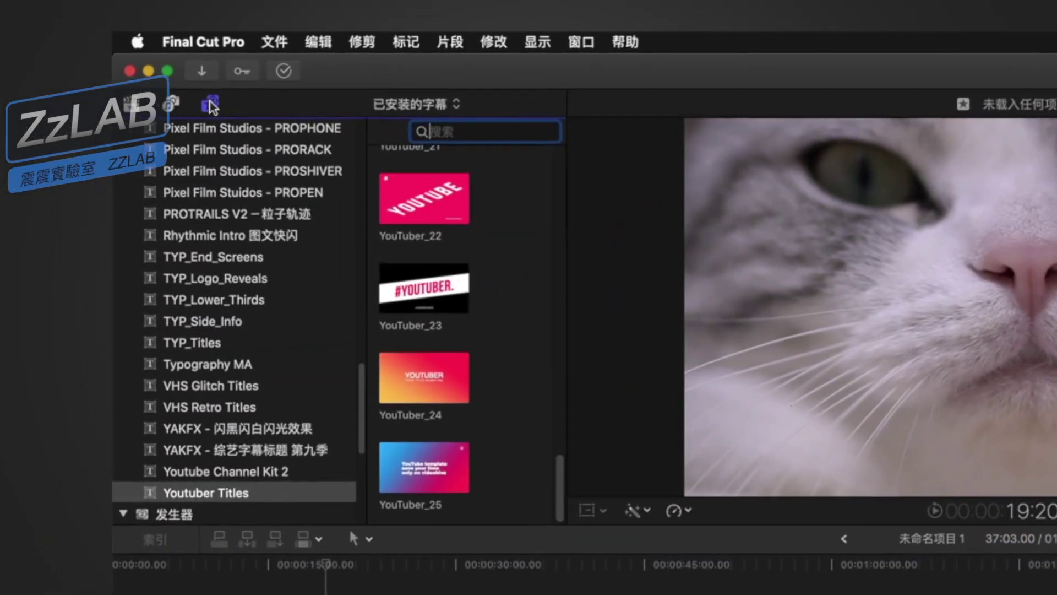
scroll(295, 297, "up", 10)
scroll(295, 300, "up", 5)
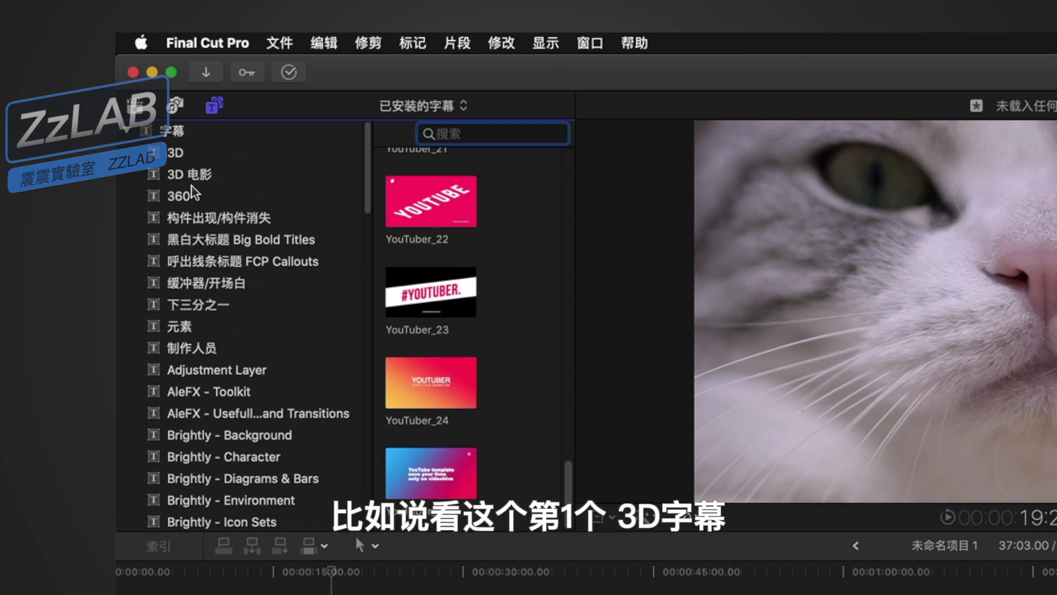
left_click(186, 158)
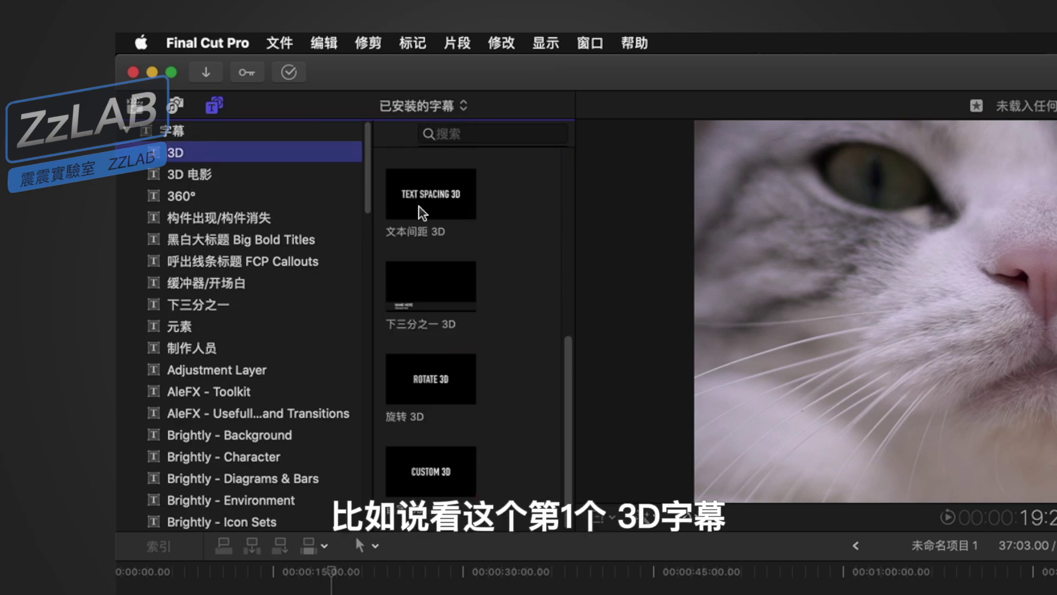
left_click(421, 194)
scroll(182, 121, "down", 5)
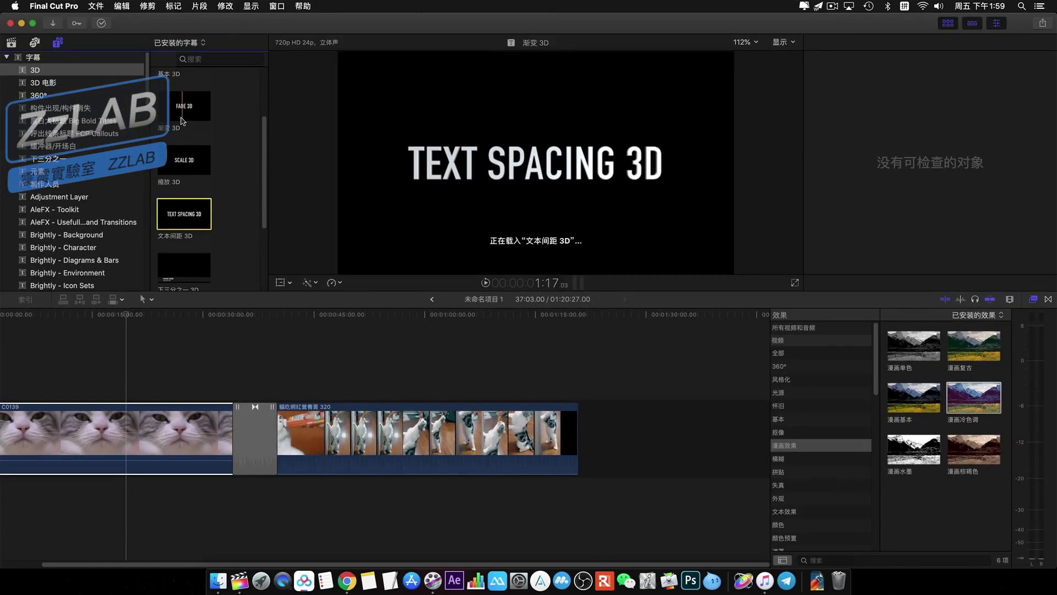
- Place Tumble 3D above C0139 at the timeline start and begin editing its text
mouse_move(177, 98)
left_mouse_down()
mouse_move(131, 370)
mouse_move(176, 388)
left_mouse_up()
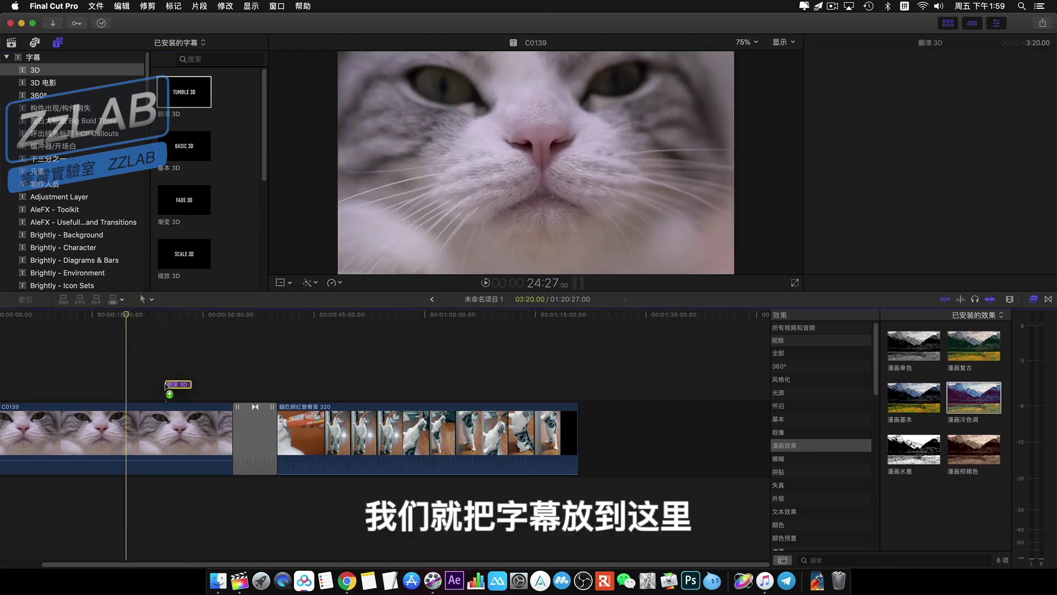
left_click_drag(176, 388, 28, 395)
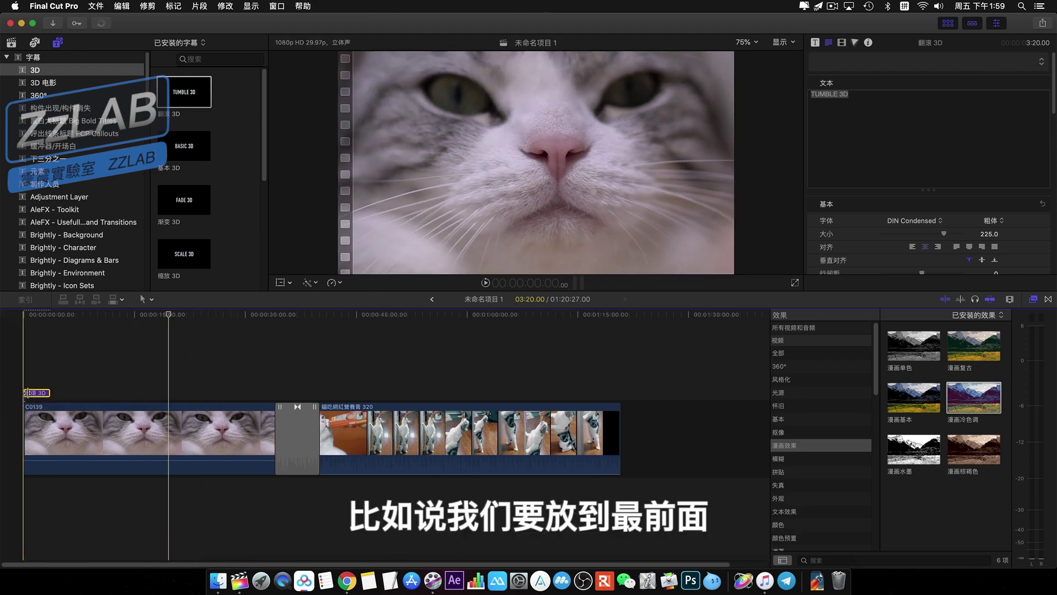
left_click(35, 316)
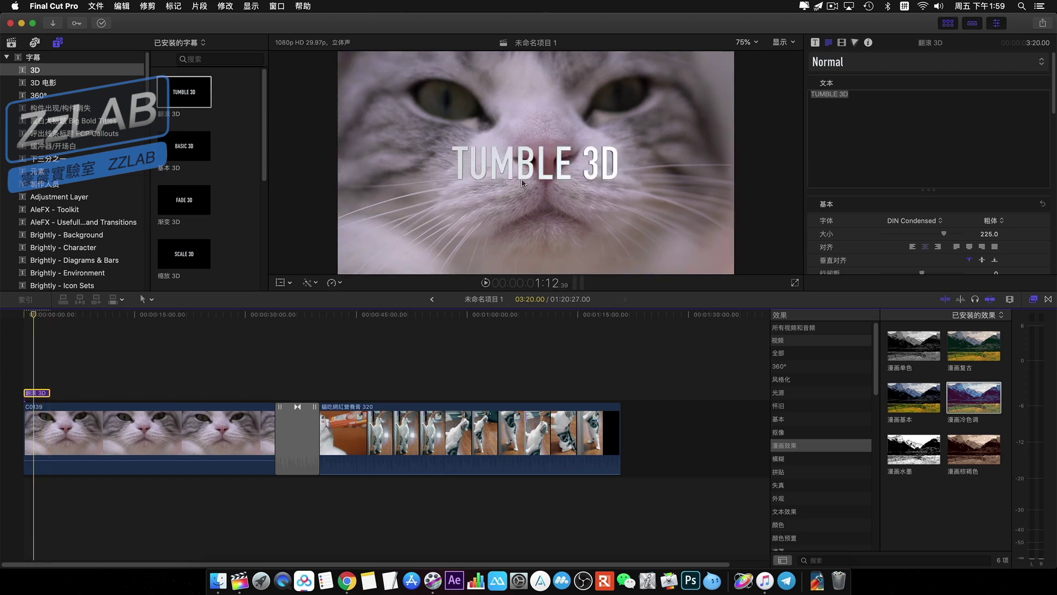
left_click(523, 174)
double_click(533, 171)
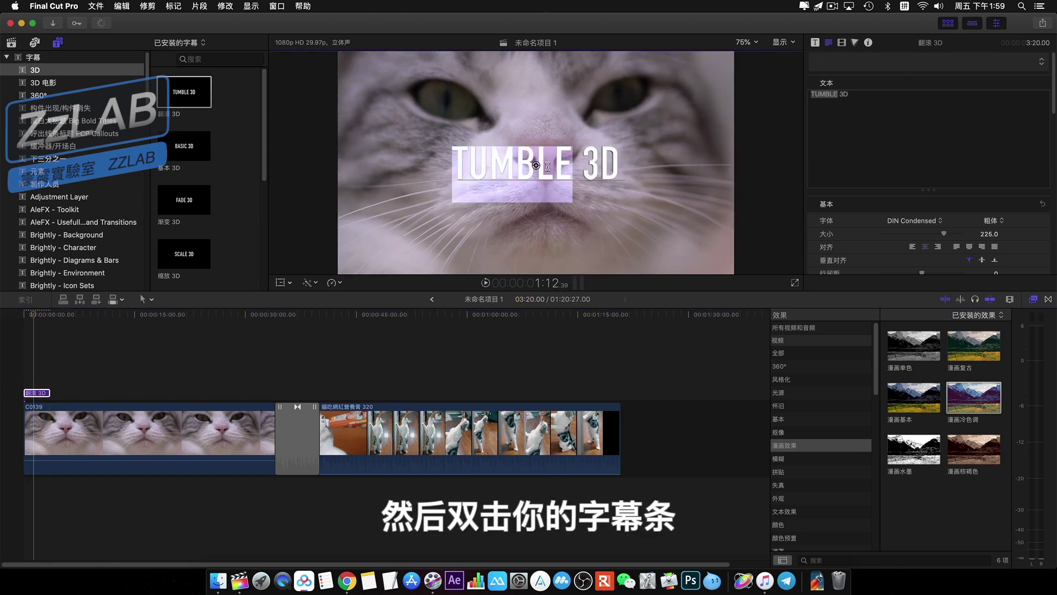
- Retype the 3D title's text as 震震实验室
left_click(865, 109)
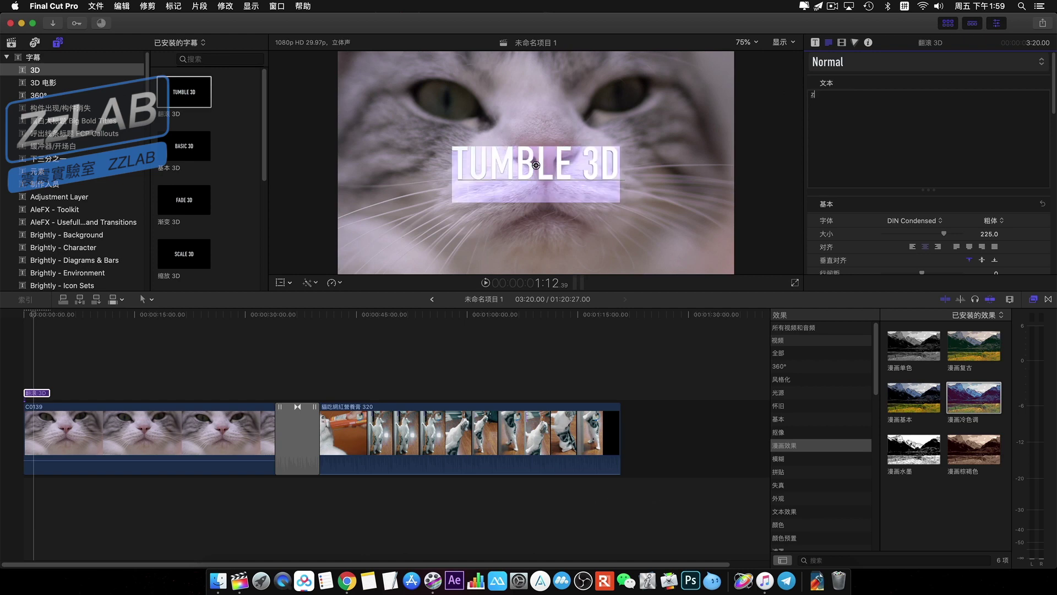
type("hen zhenzhen")
key("space")
type("shiy")
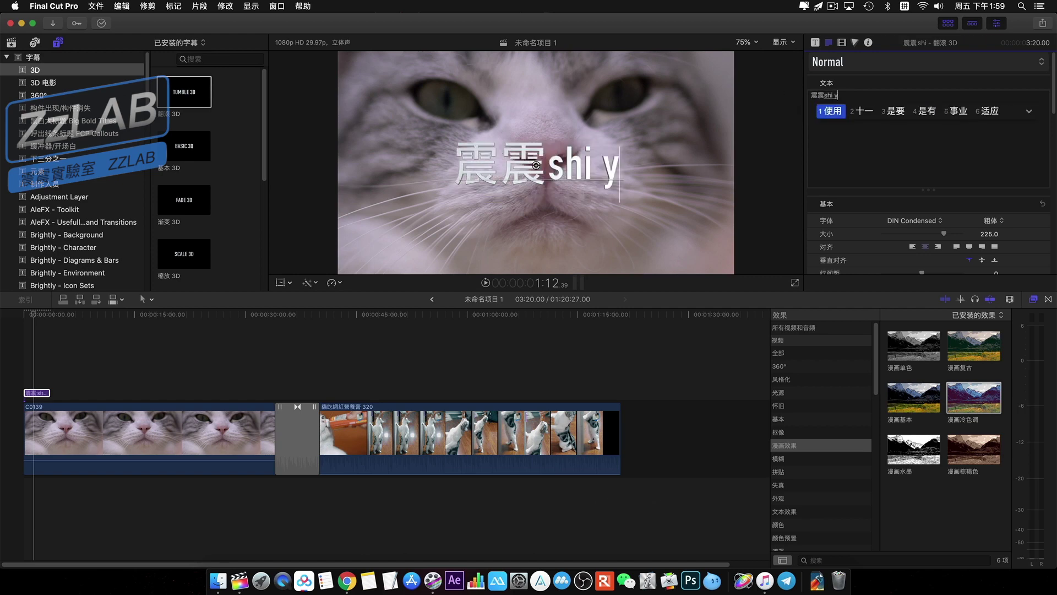
type("anshi")
key("space")
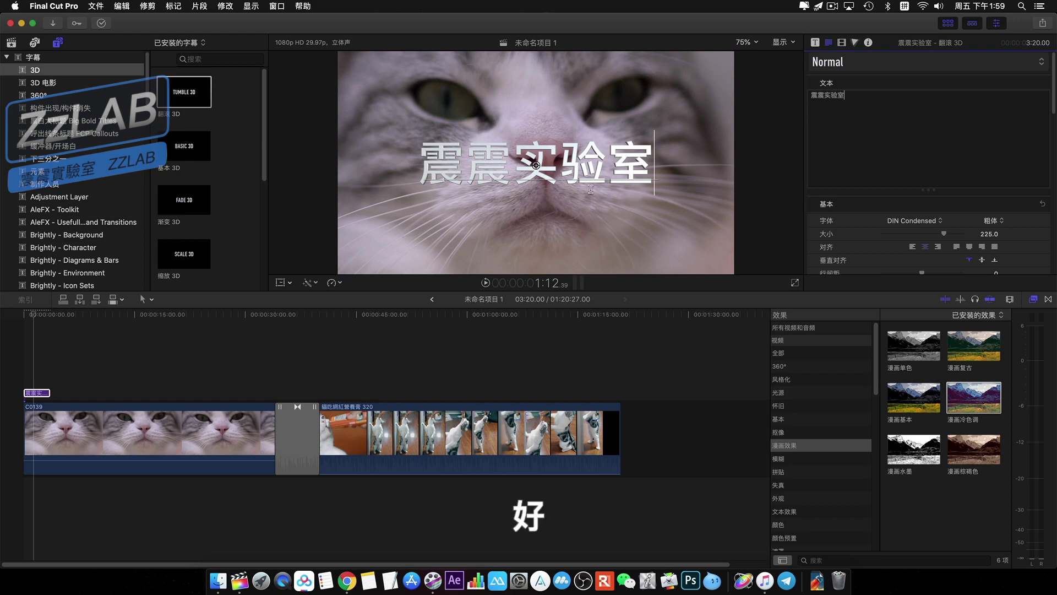
- Play the title from the start, then review its Text, Position, Rotation, Scale and 3D Text settings
left_click(23, 365)
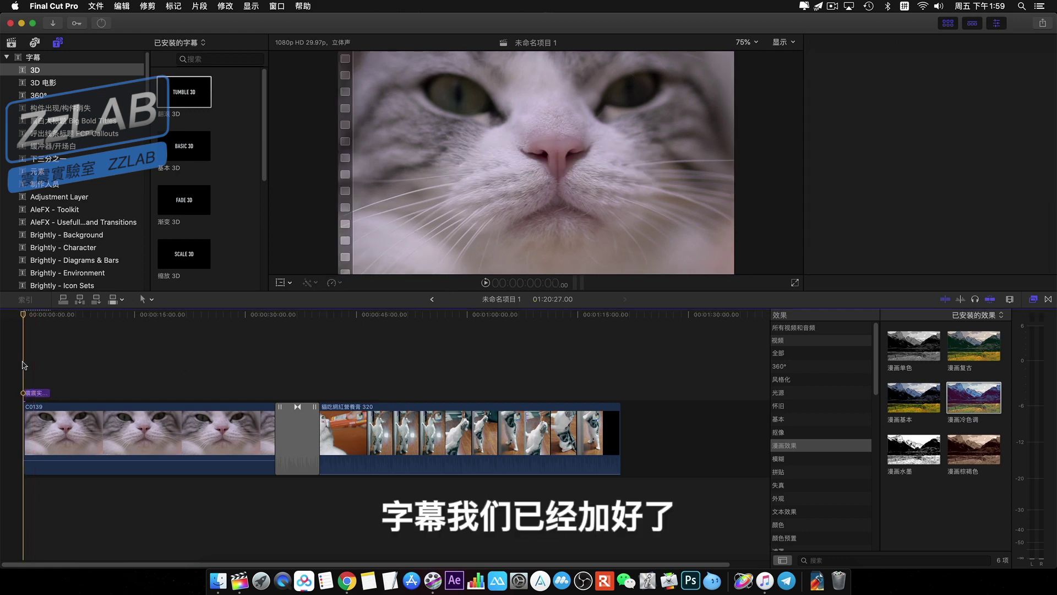
key("space")
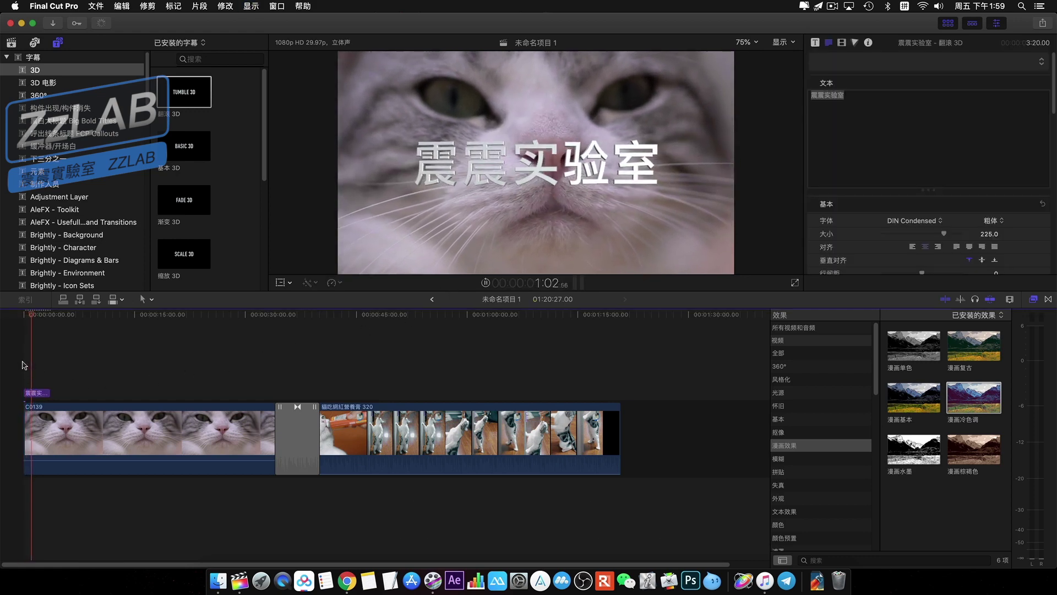
key("space")
left_click(33, 394)
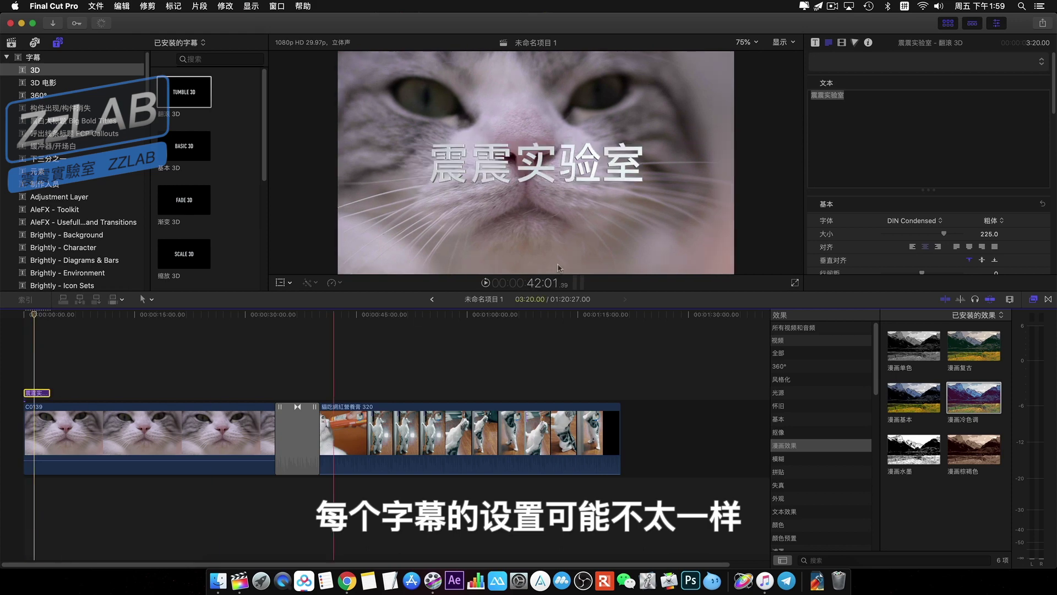
scroll(934, 217, "down", 1)
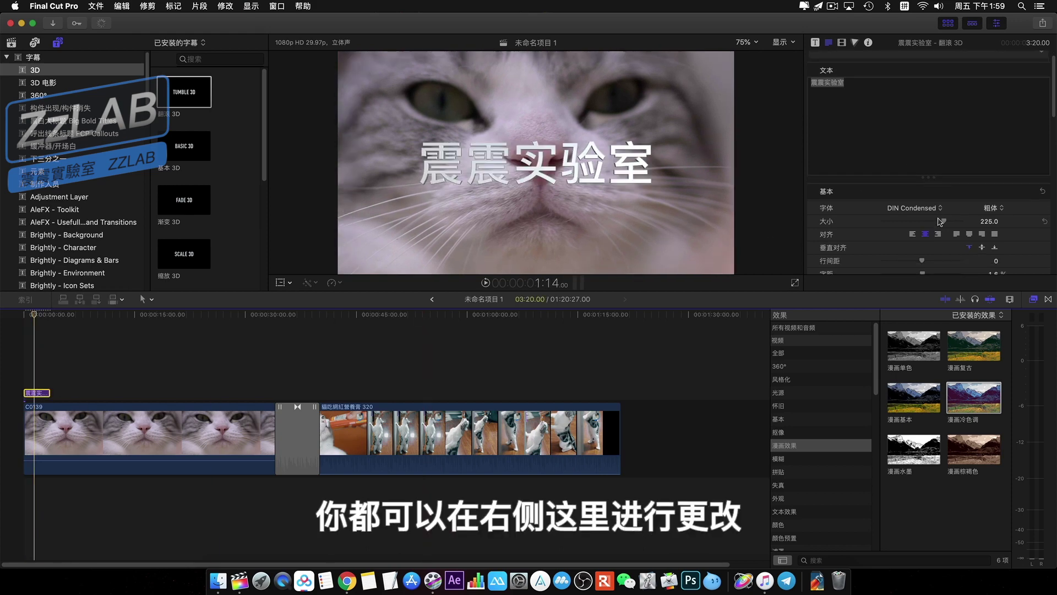
scroll(940, 221, "down", 10)
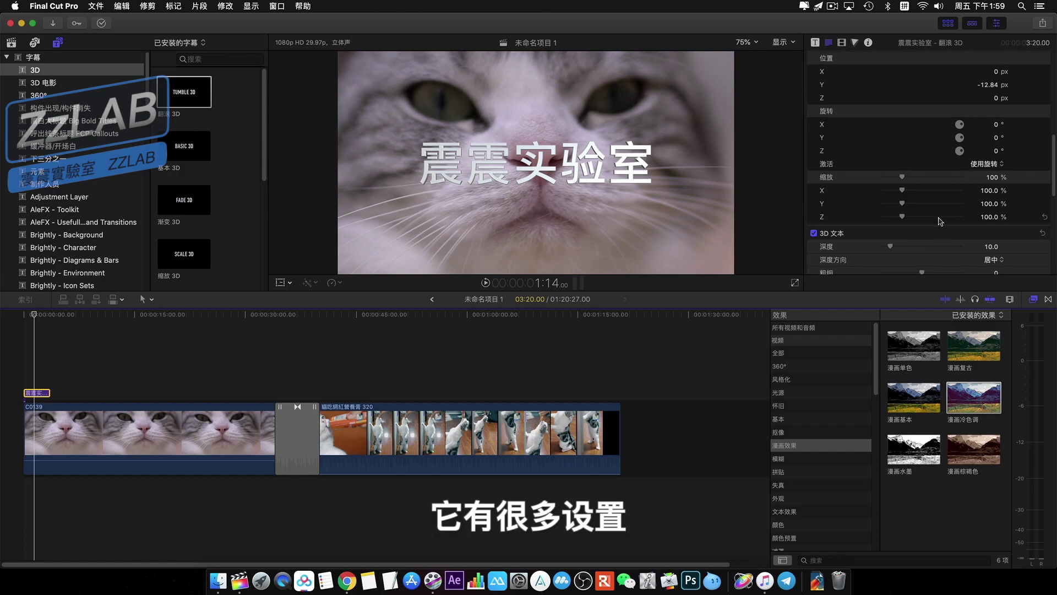
scroll(940, 221, "down", 3)
scroll(940, 221, "down", 3)
scroll(940, 221, "down", 3)
scroll(940, 221, "down", 2)
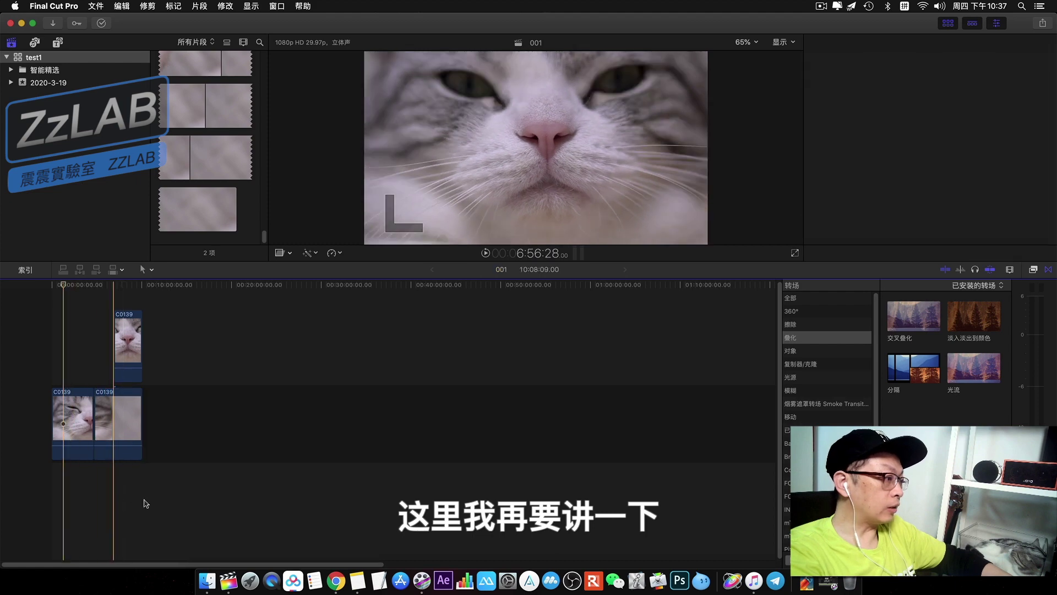
- Drag Keep_Going.mp3 from Finder's youtube版权 folder onto the timeline beneath the cat clips
left_click(204, 578)
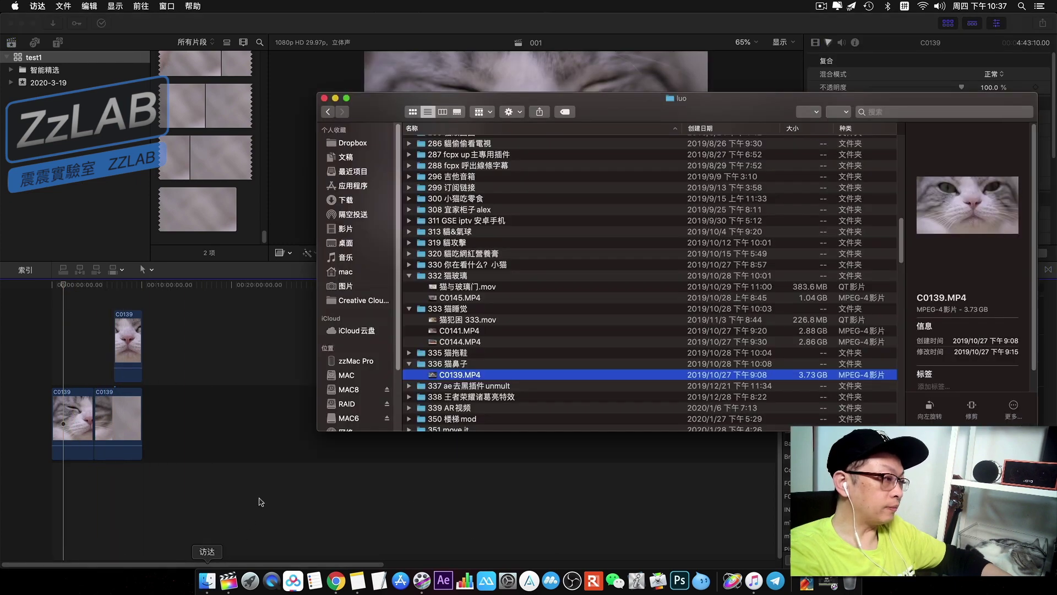
left_click(453, 328)
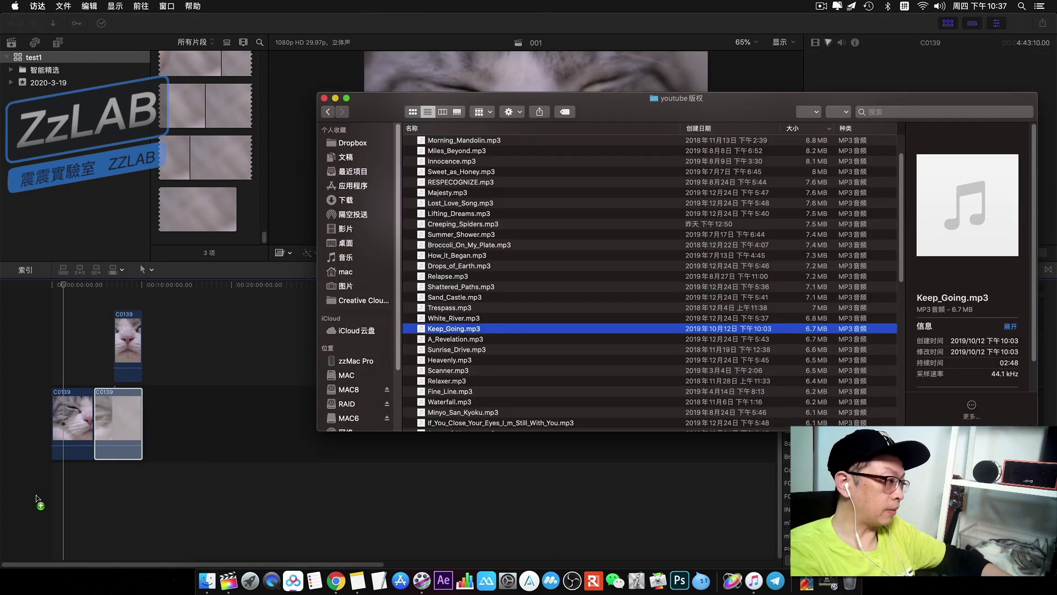
left_click_drag(453, 328, 87, 477)
key("shift+z")
left_click(87, 476)
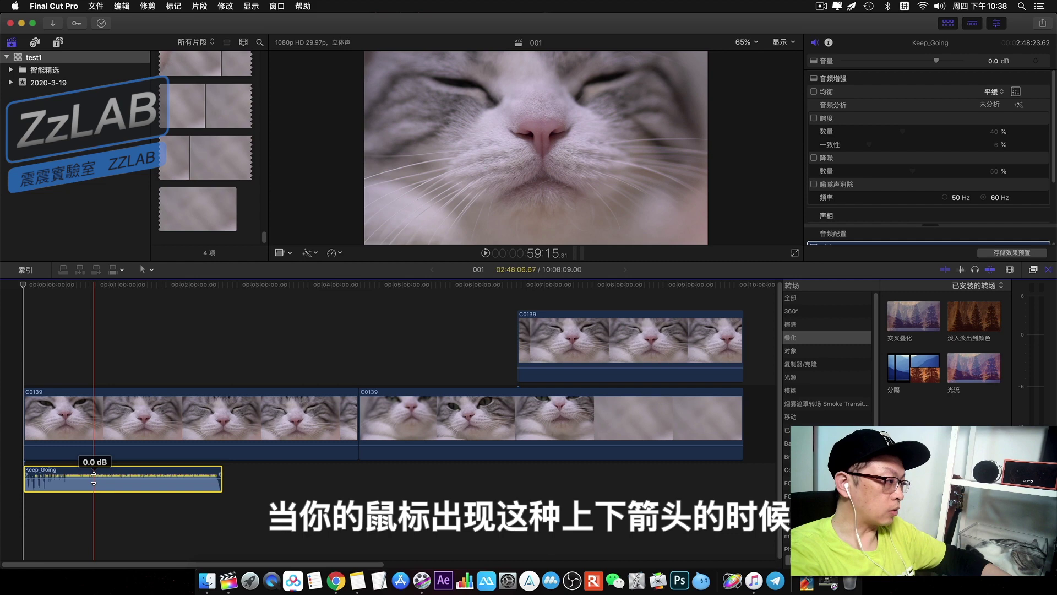
- Lower the Keep_Going music to -28 dB and add two back-to-back copies after it
key("s")
left_click_drag(93, 479, 94, 484)
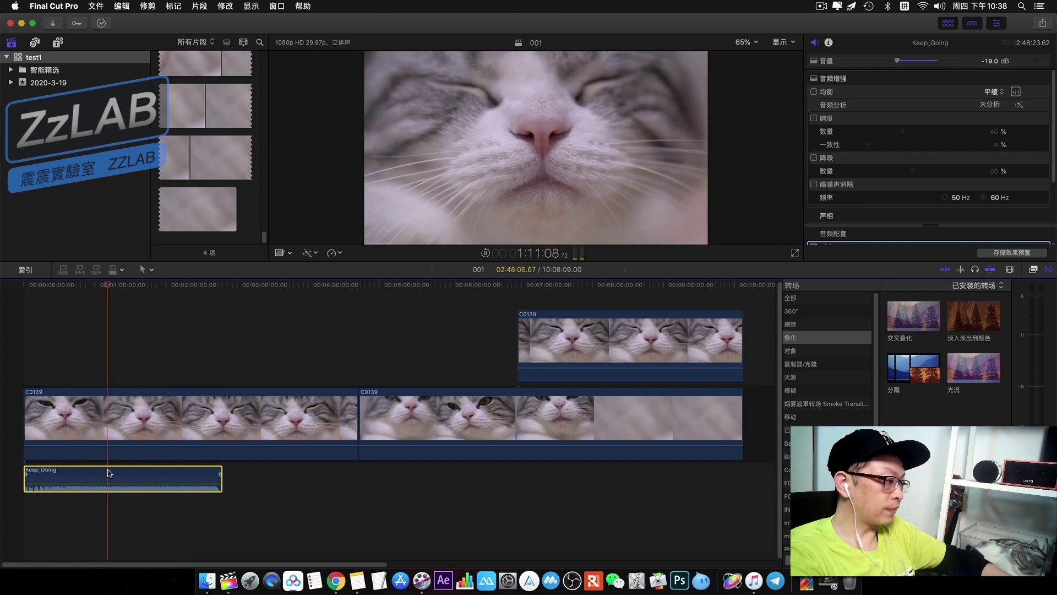
left_click_drag(112, 476, 115, 485)
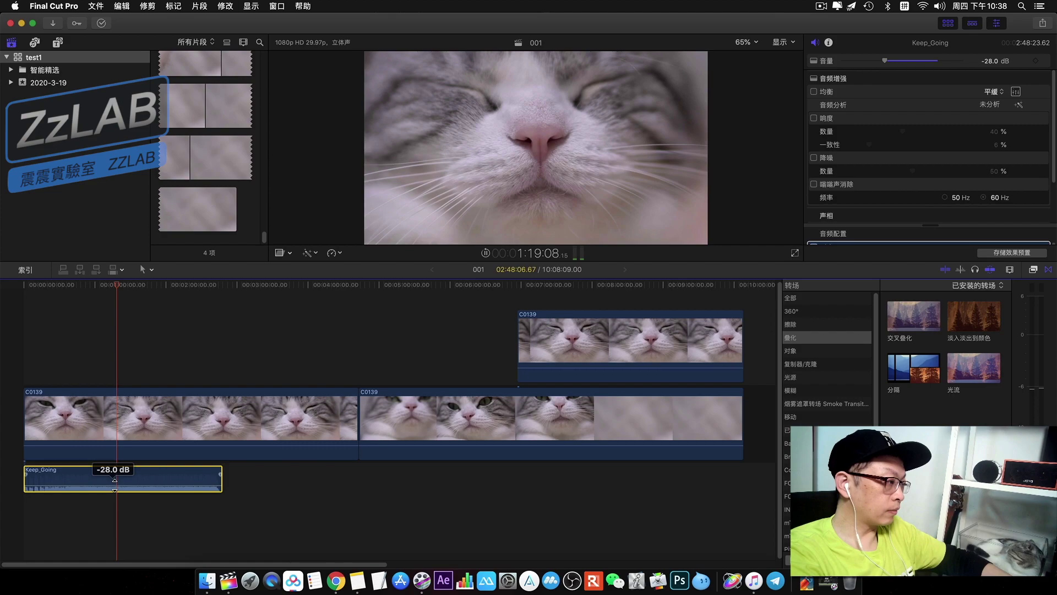
key("space")
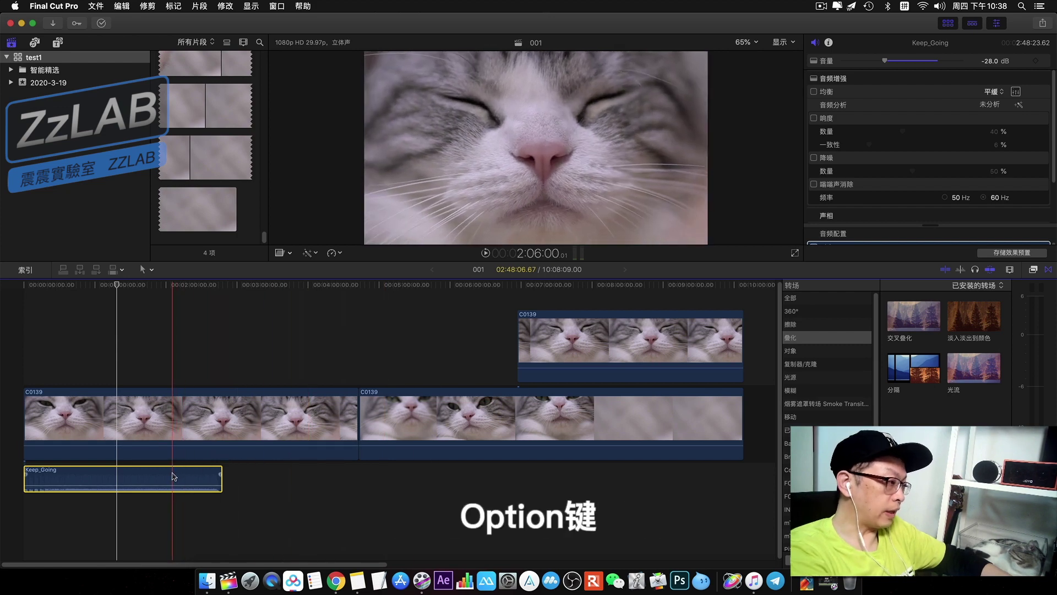
left_click_drag(173, 476, 381, 483)
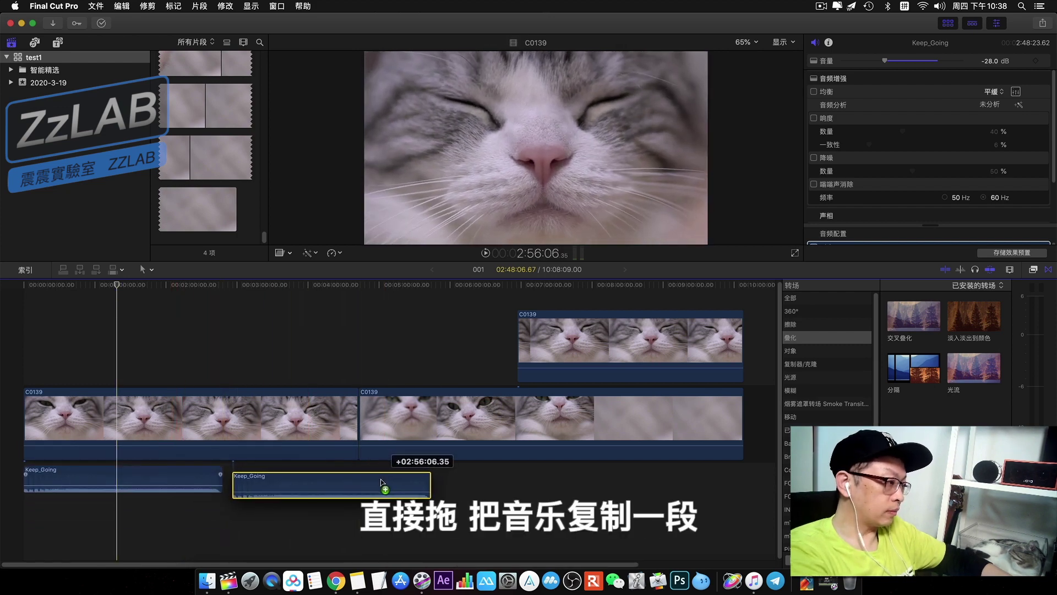
left_click_drag(384, 482, 577, 473)
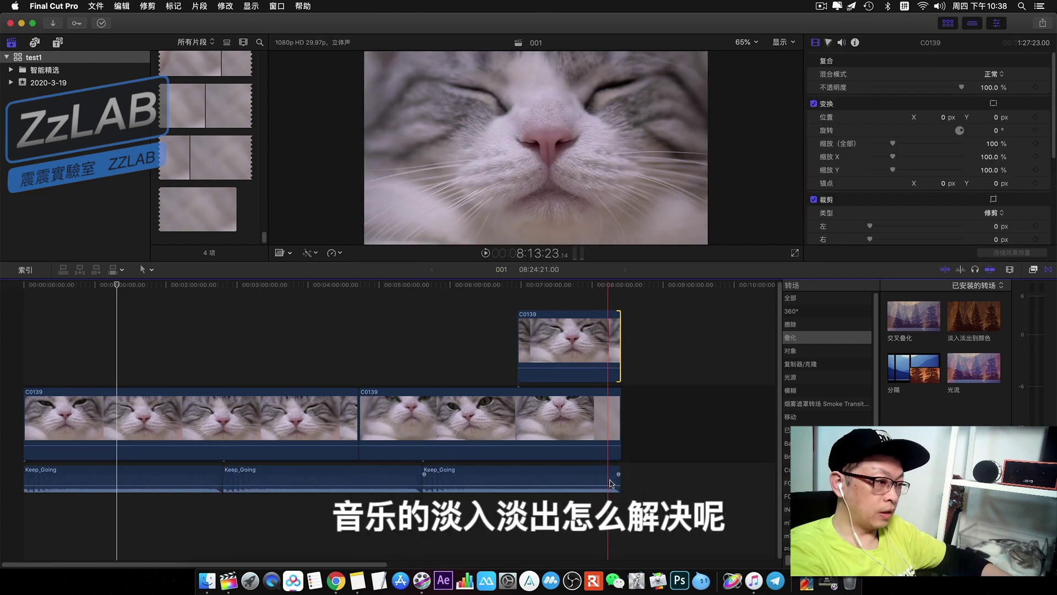
- Add a fade-in at the music's start and a fade-out at the last music clip's end
left_click(484, 469)
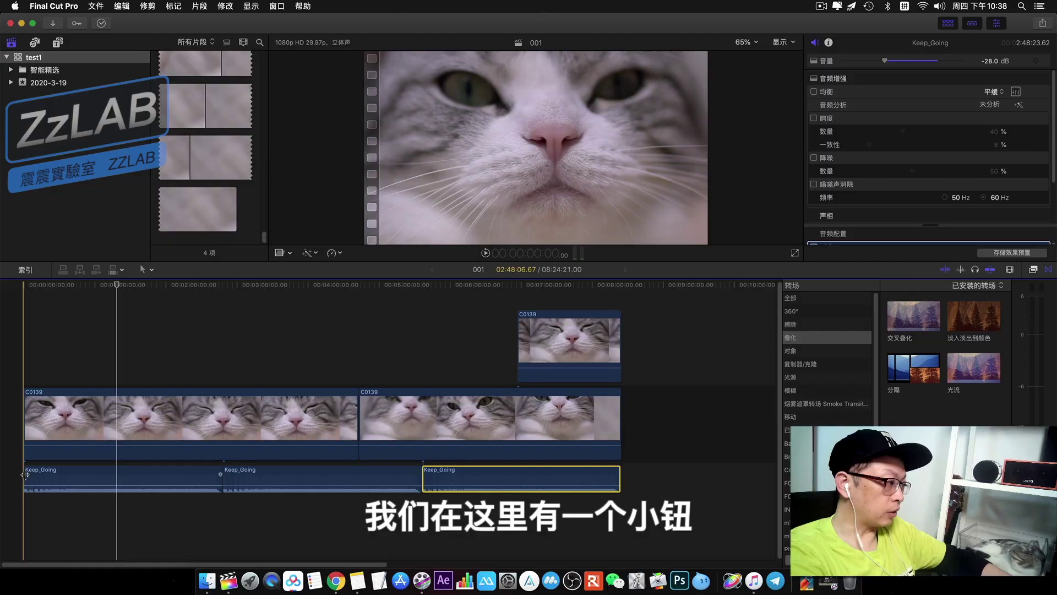
left_click_drag(25, 474, 34, 474)
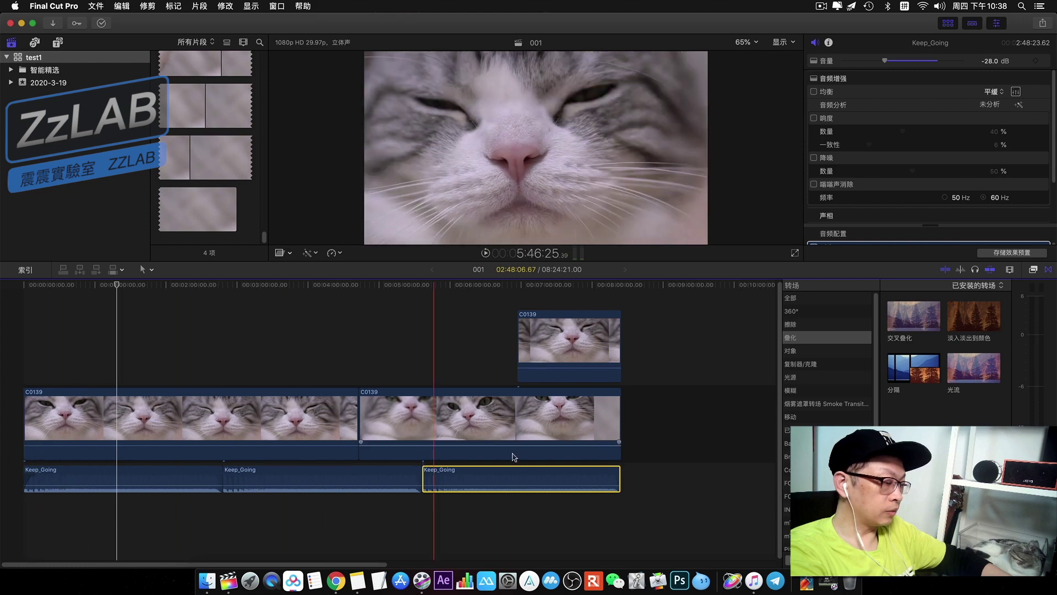
left_click_drag(618, 474, 617, 474)
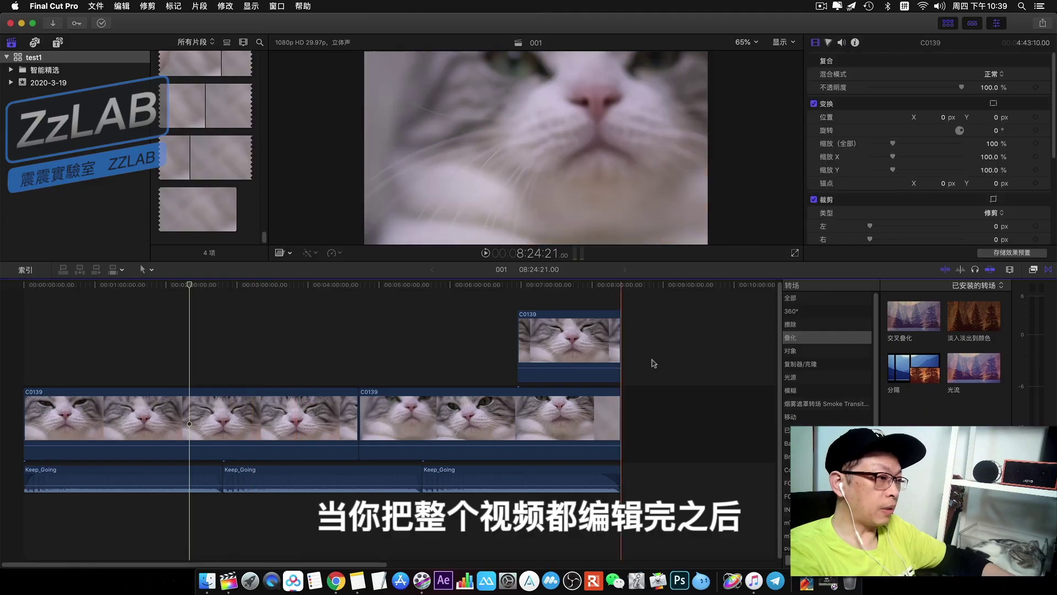
- Start a Share > 母版文件 export and open the 格式 list on its 设置 tab
left_click(400, 298)
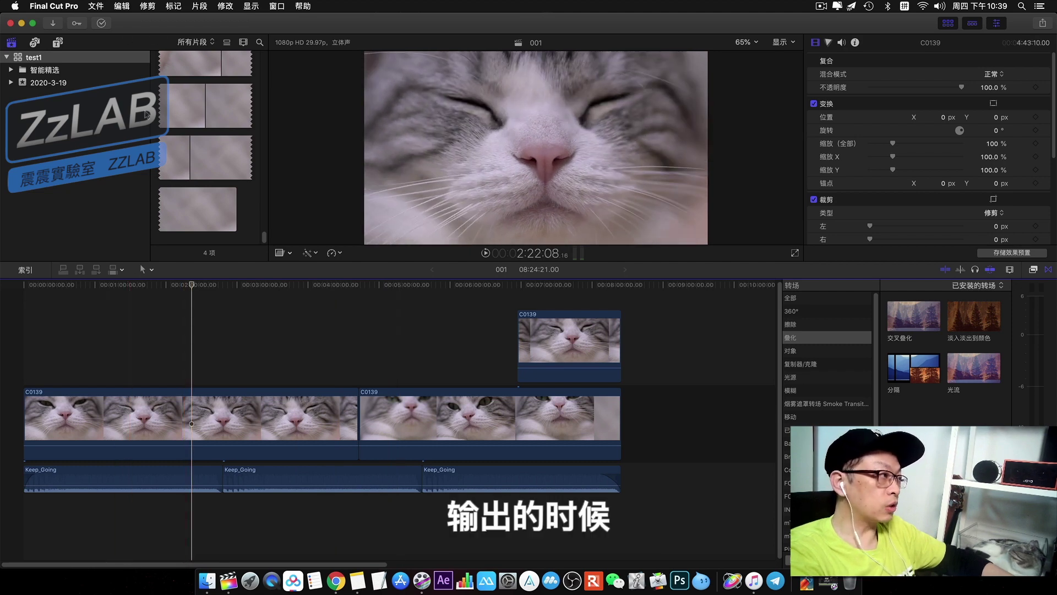
left_click(1044, 24)
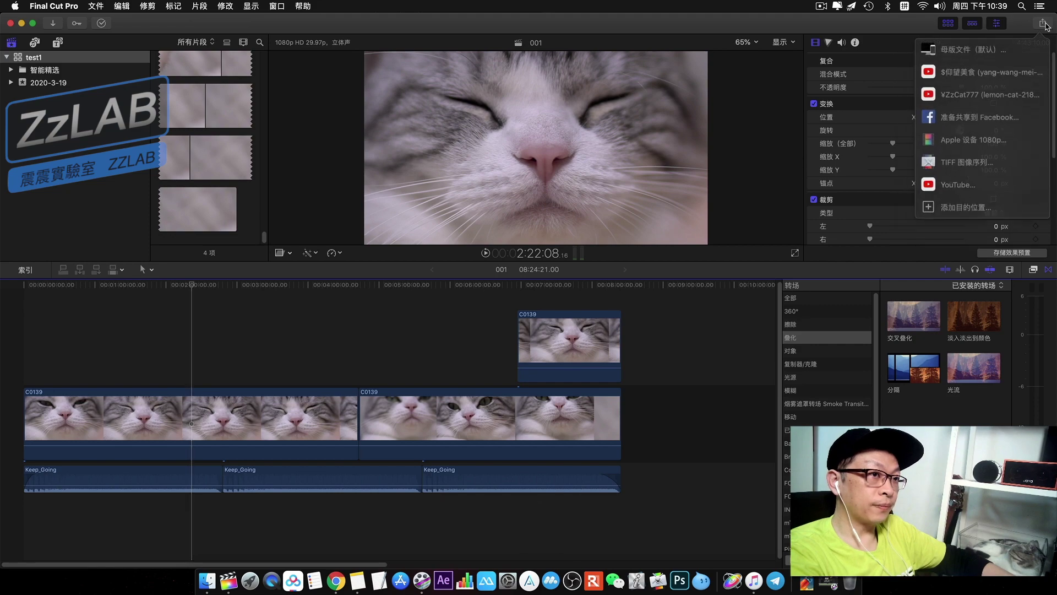
left_click(967, 50)
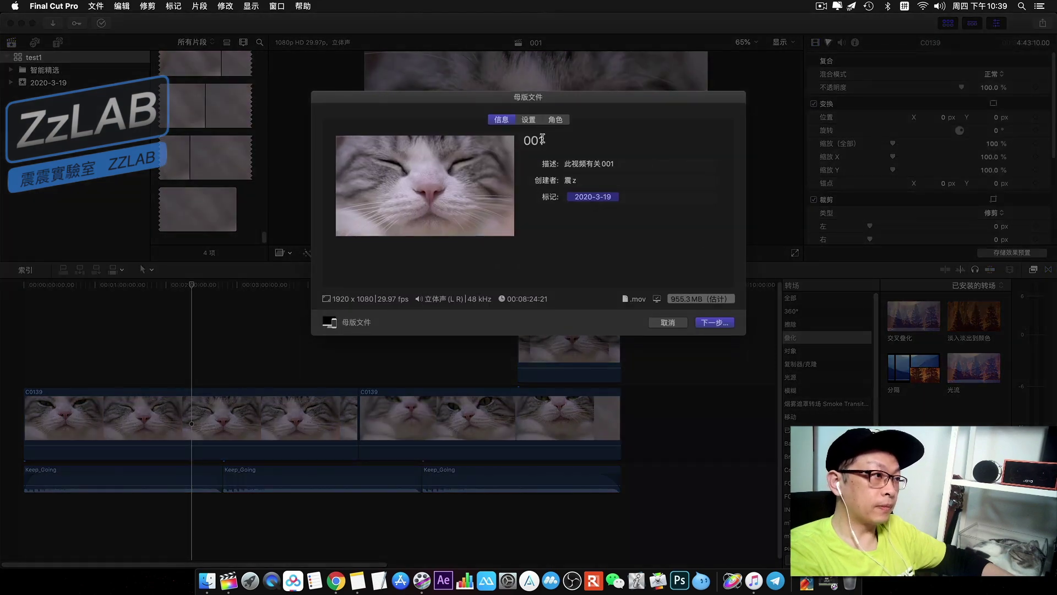
left_click(528, 120)
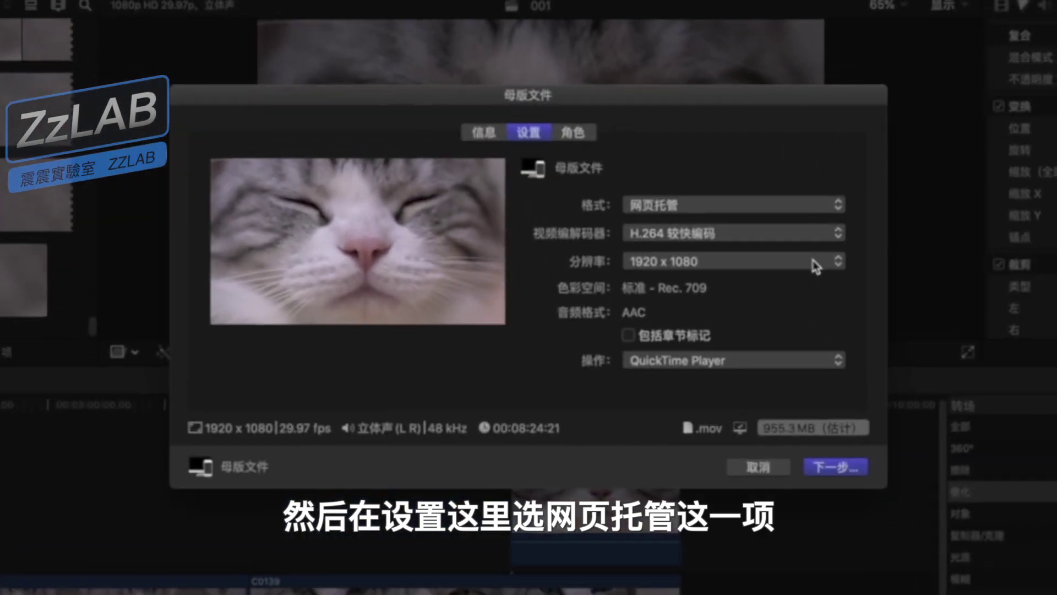
left_click(727, 221)
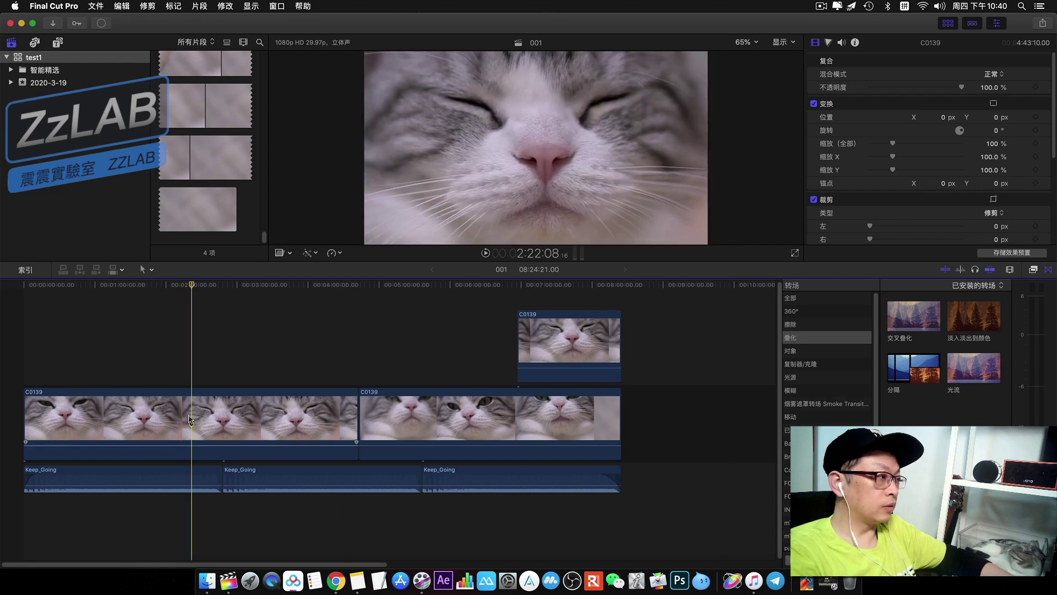
- Show the Background Tasks window with the 共享 (Share) row expanded to follow 001.mov's export progress
left_click(101, 23)
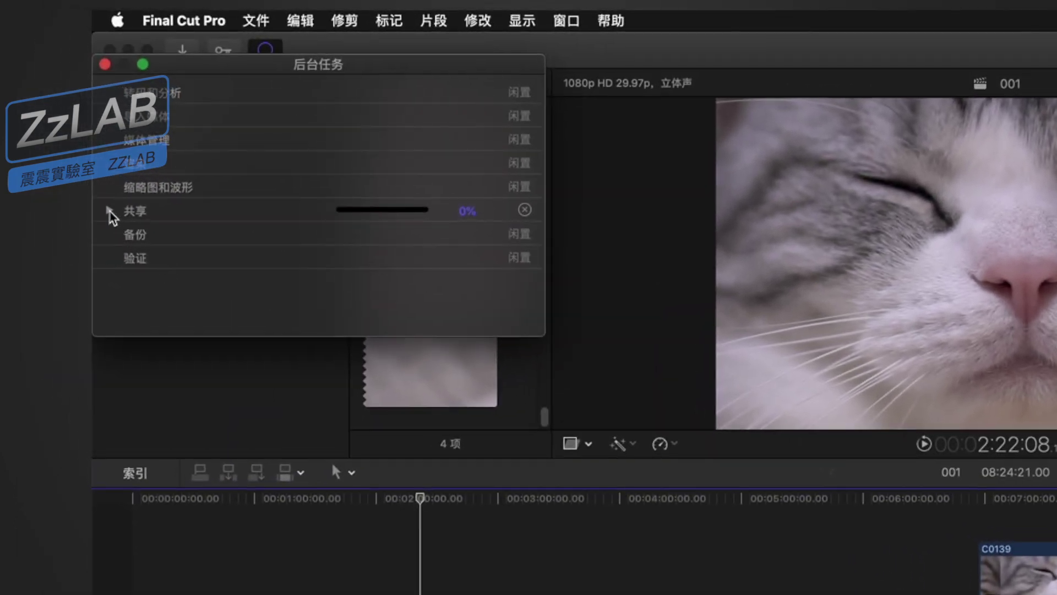
left_click(109, 211)
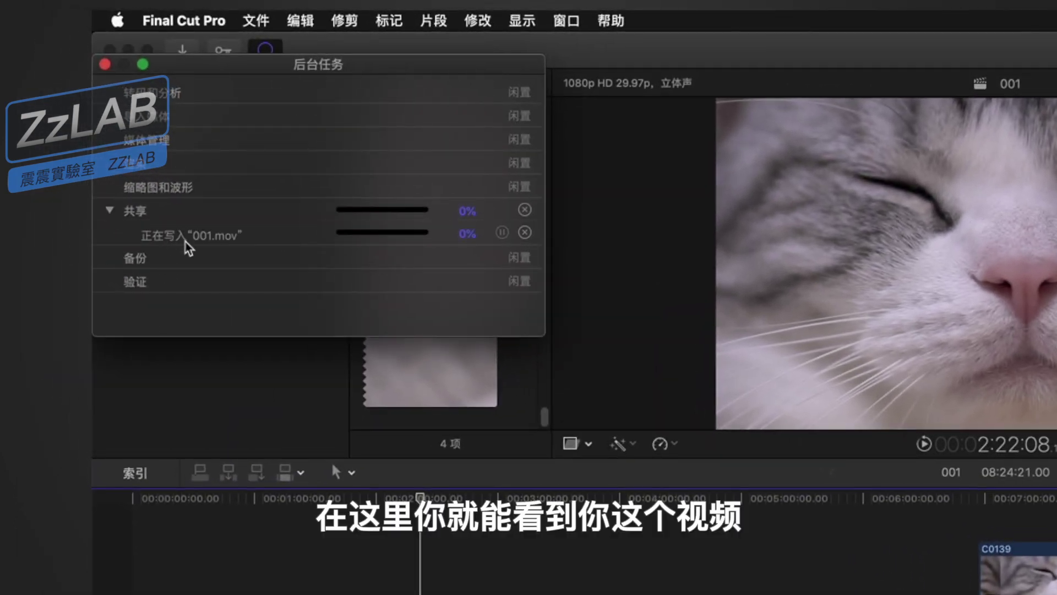